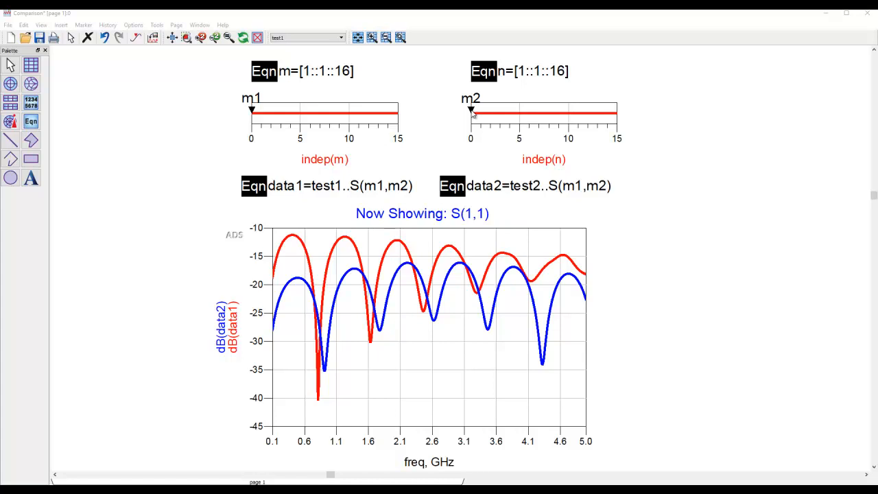
- Step marker m2 through the port indices up to S(1,10) and back to S(1,7) to compare the two datasets
left_click(473, 114)
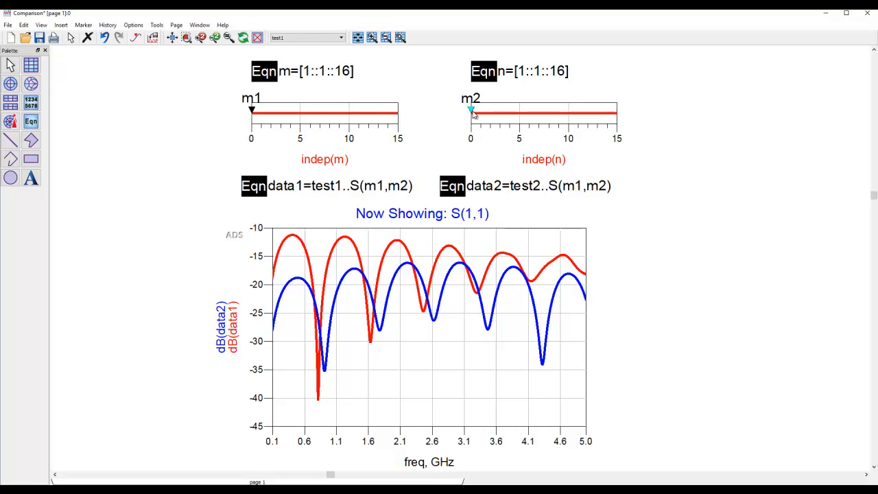
key("Right")
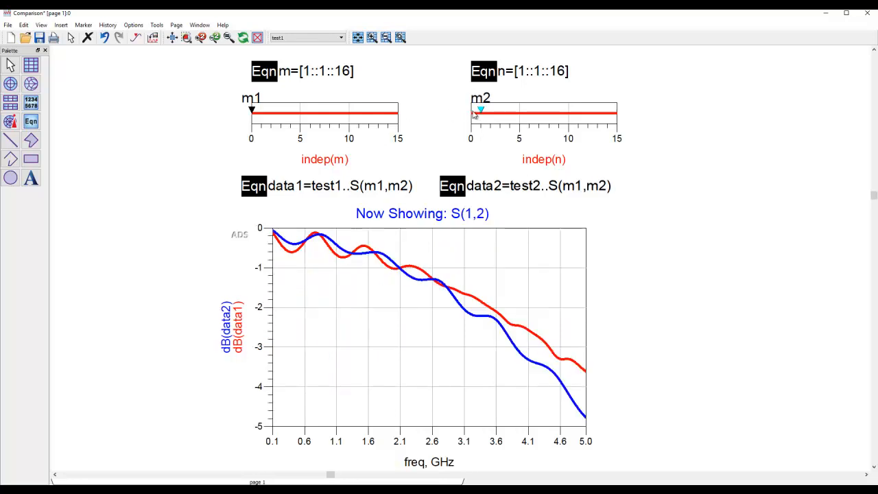
key("Right")
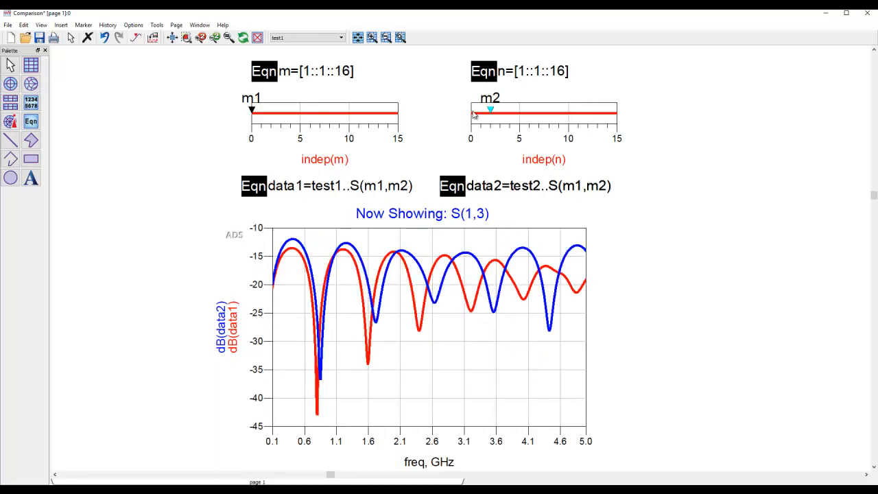
key("Right")
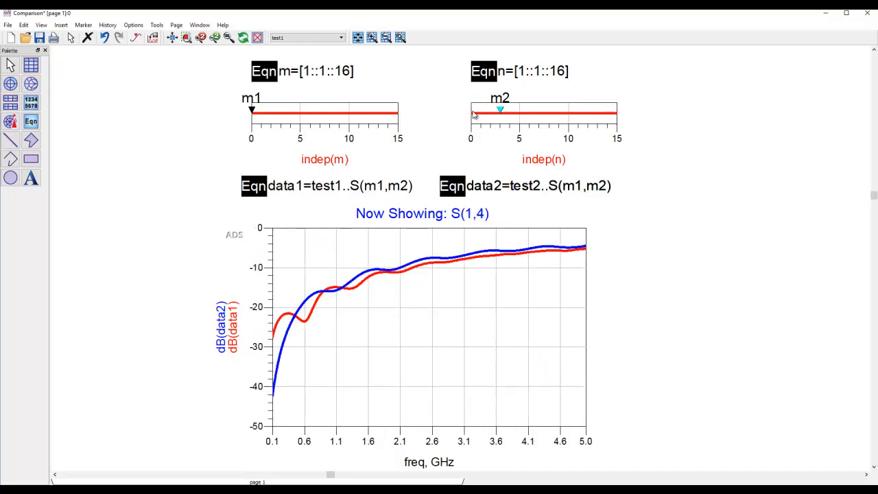
key("Right")
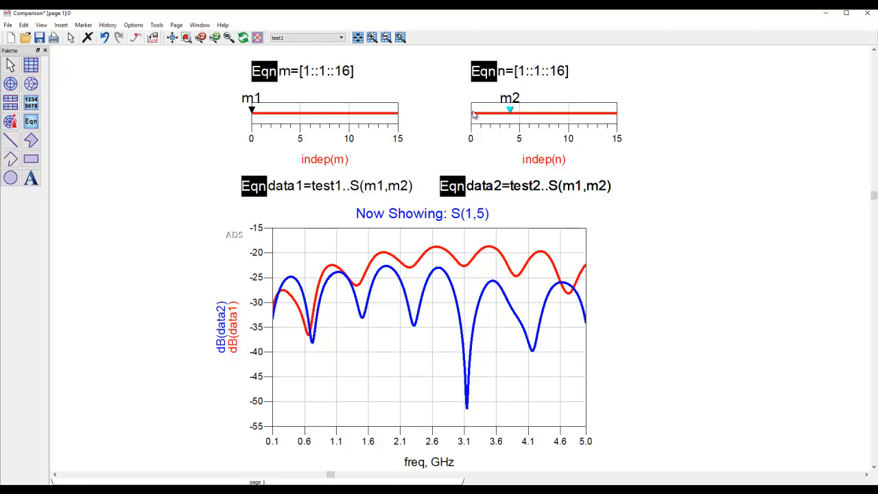
key("Right")
key("Right")
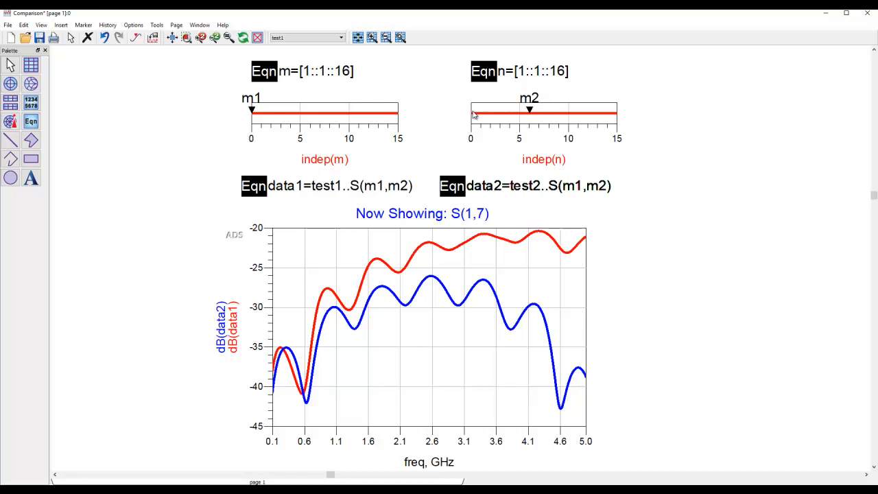
key("Right")
key("Right")
key("Right")
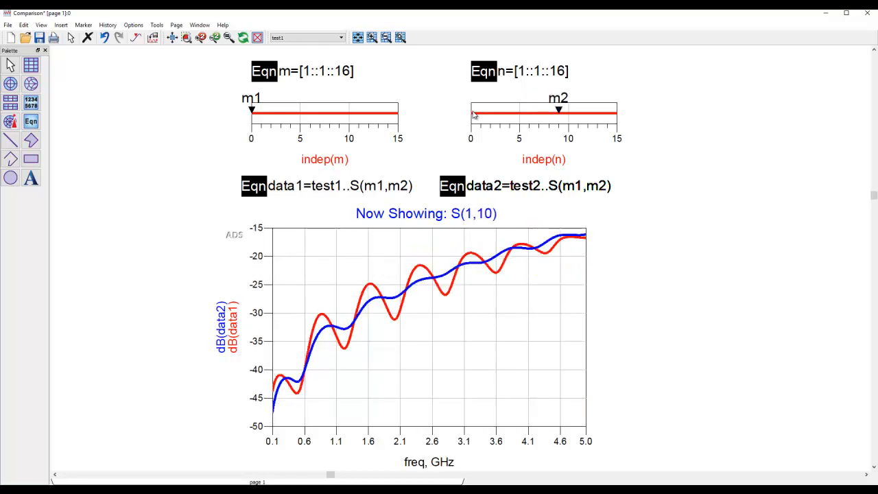
key("Left")
key("Left")
key("Left")
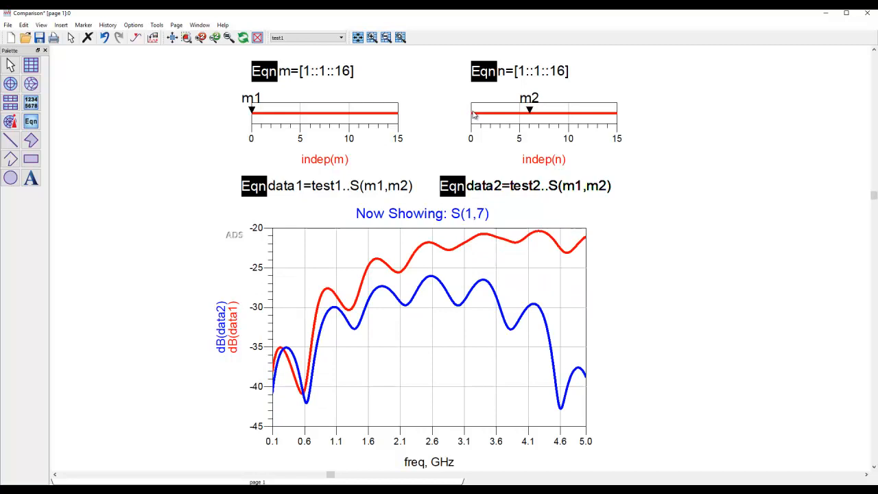
- Step marker m1 back and forth between port indices, ending at S(4,7), to compare the two datasets
left_click(251, 110)
key("Right")
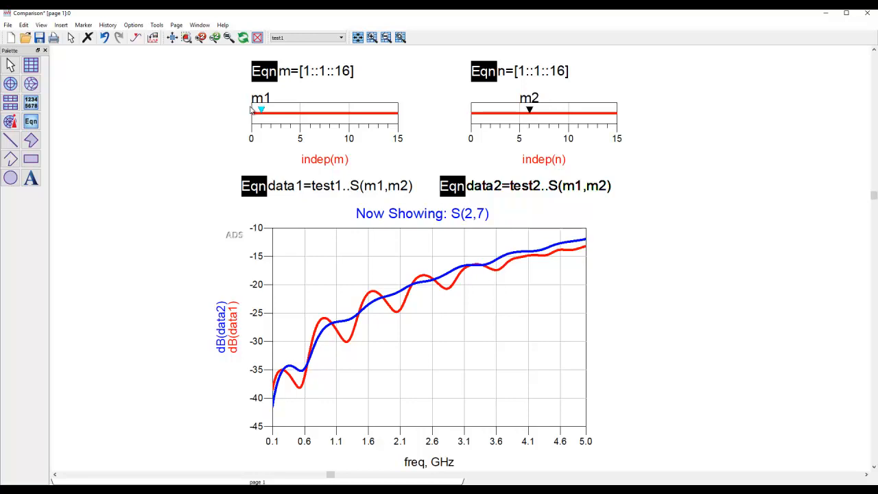
key("Right")
key("Right")
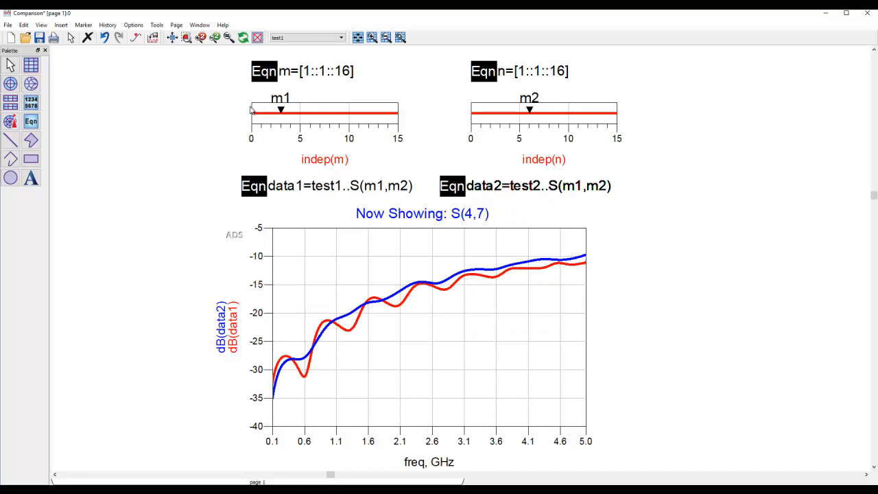
key("Left")
key("Left")
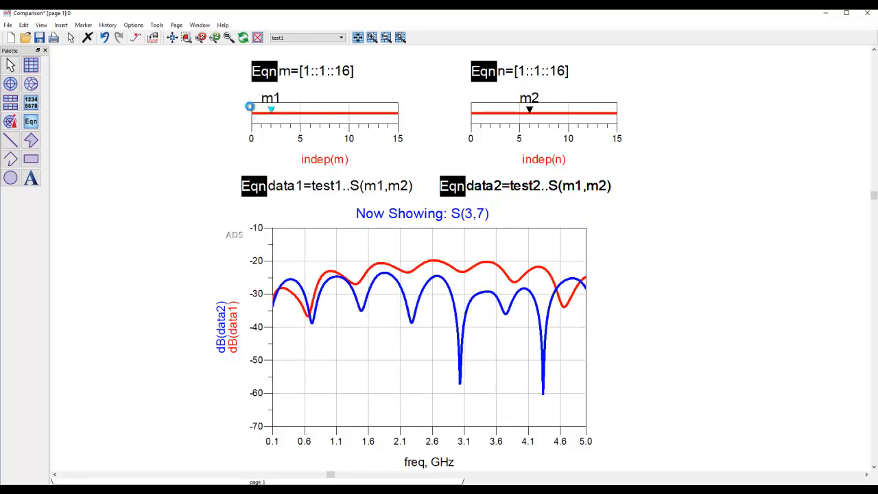
key("Right")
key("Right")
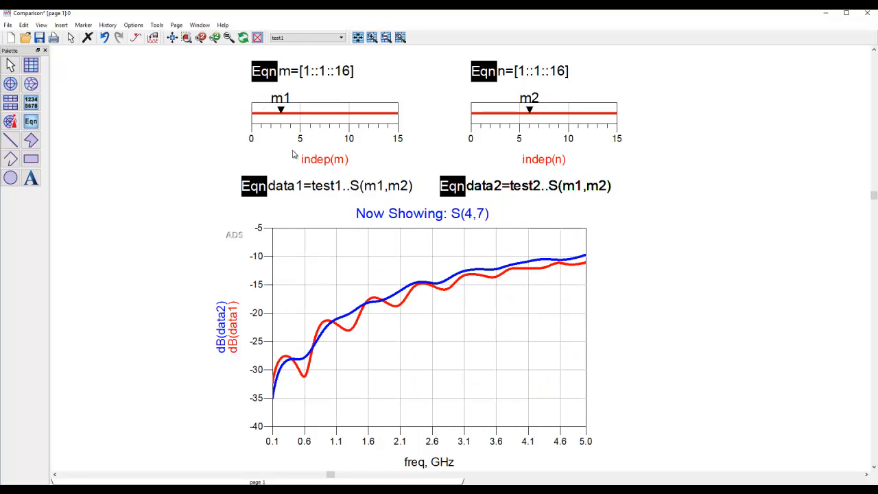
- Open the test1.dds data display from the workspace, maximize it and fit all its plots in view
left_click(261, 490)
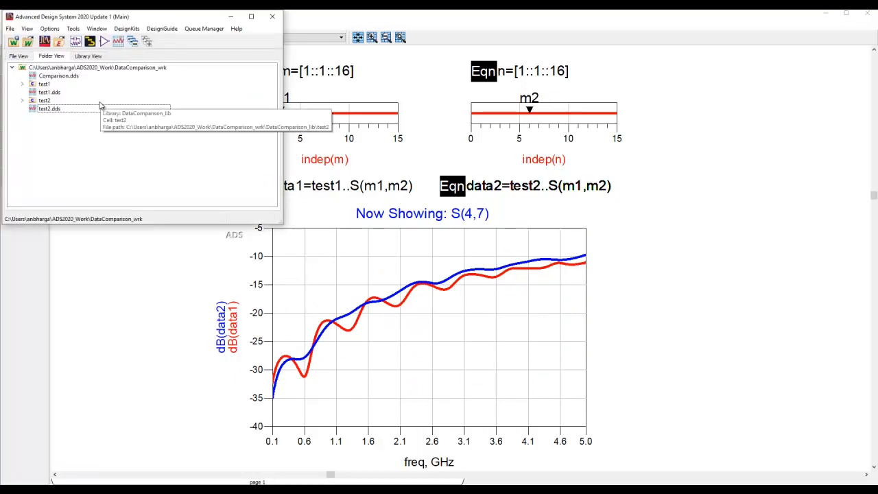
left_click(62, 94)
left_click(61, 109)
double_click(52, 93)
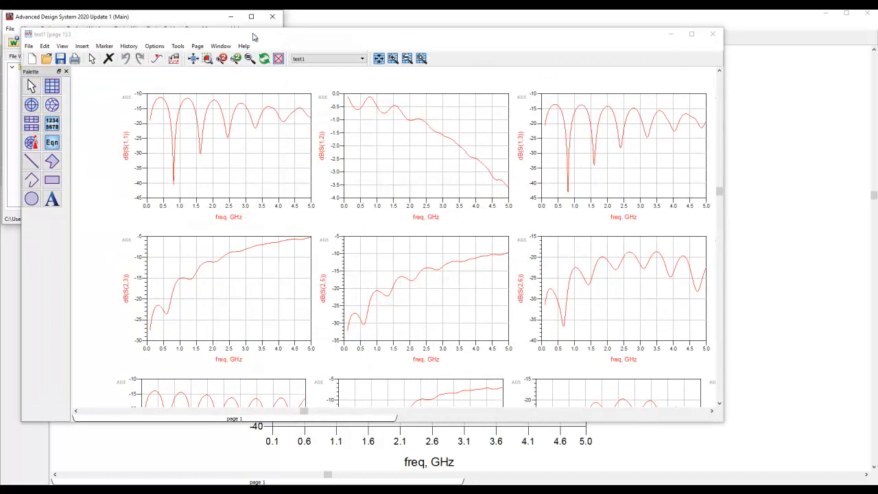
double_click(255, 38)
left_click(171, 38)
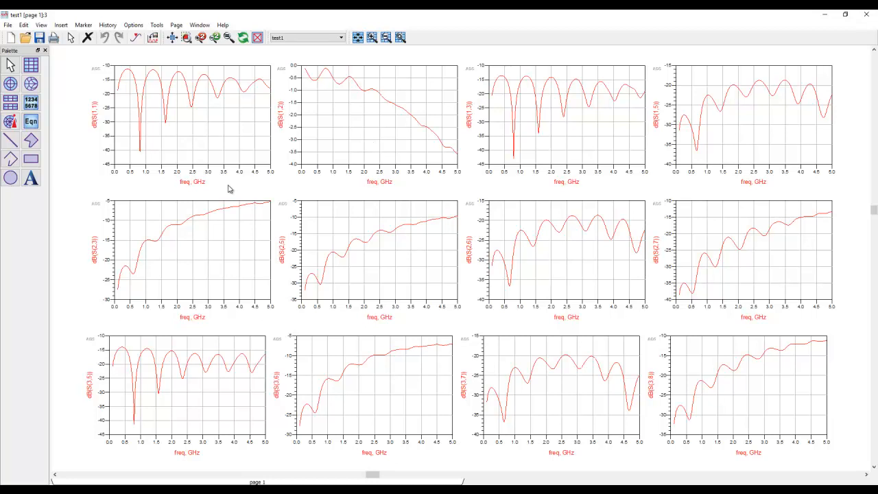
- Add the S(1,1) trace from the test2 dataset in dB to the existing dB(S(1,1)) plot
double_click(195, 152)
left_click(379, 194)
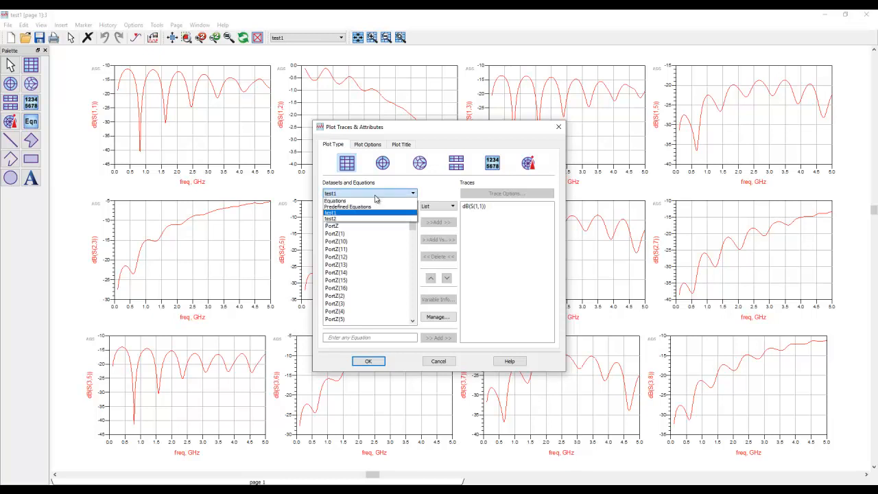
left_click(352, 221)
scroll(384, 270, "down", 6)
left_click(343, 227)
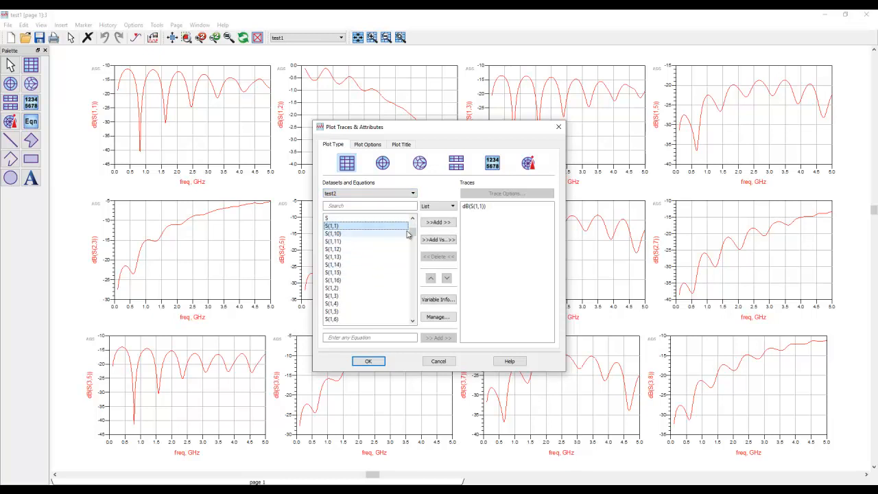
left_click(438, 222)
left_click(419, 309)
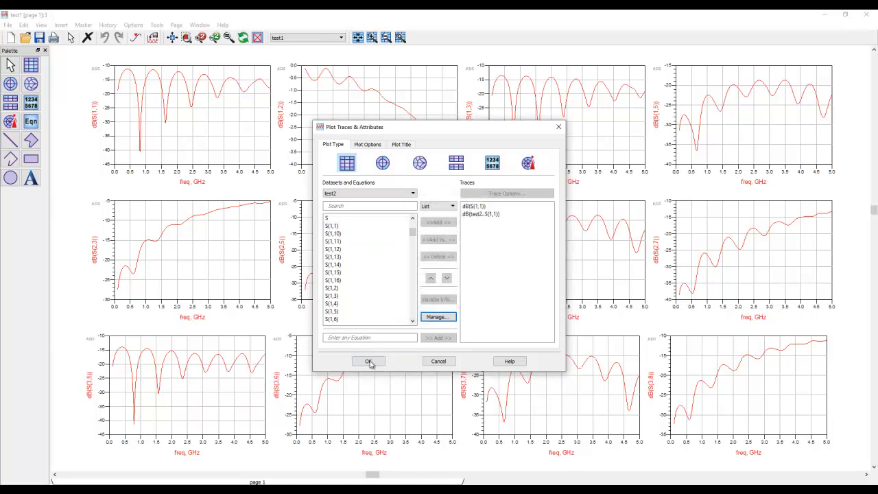
left_click(367, 361)
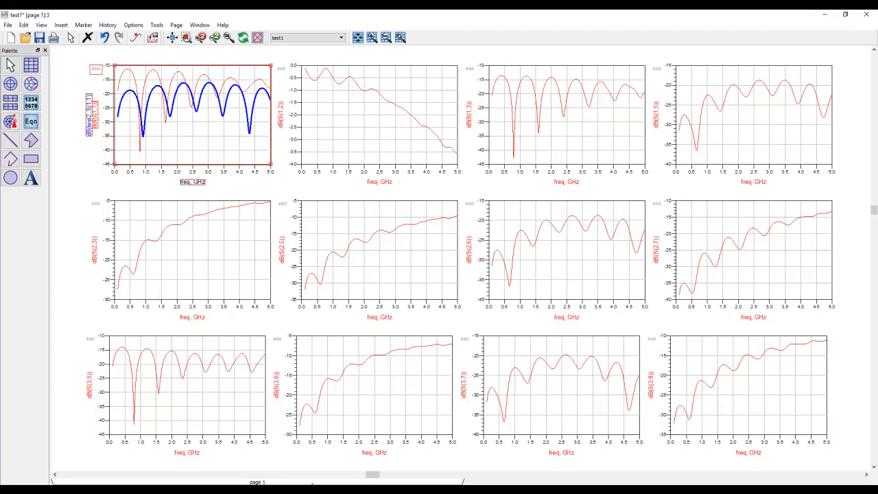
- Return to the Comparison display and step marker m2 up to S(4,10) and back down to S(4,1)
left_click(302, 490)
left_click(267, 468)
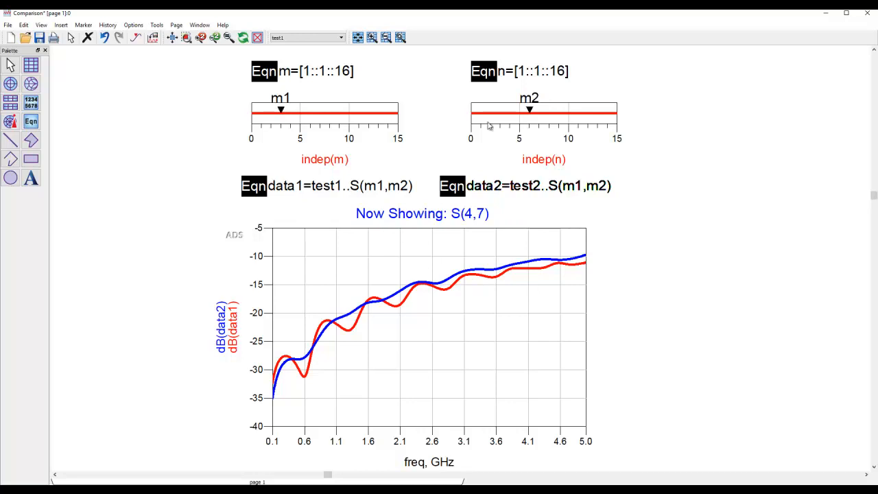
left_click(530, 110)
key("Right")
key("Right")
key("Right")
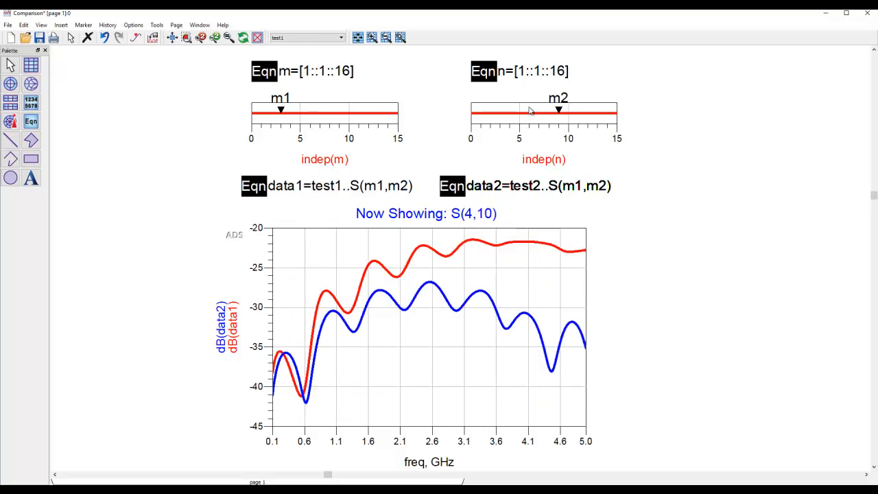
key("Left")
key("Left")
key("Left")
key("Left")
key("Left")
key("Left")
key("Left")
key("Left")
key("Left")
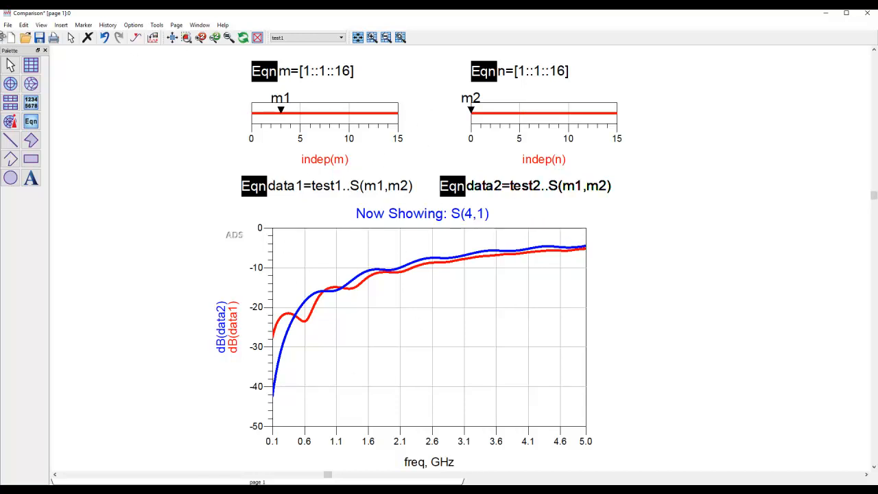
- Create a new blank data display and keep test1 as its default dataset
left_click(11, 39)
left_click_drag(308, 39, 338, 41)
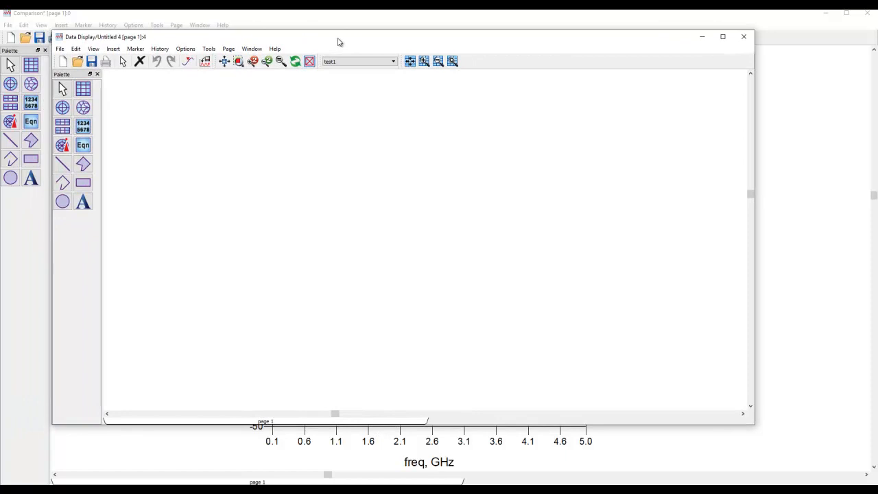
left_click(386, 62)
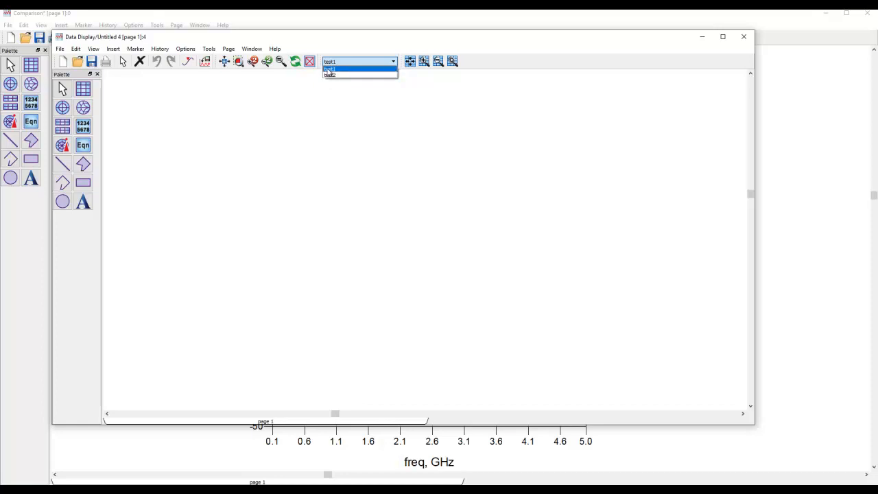
left_click(304, 146)
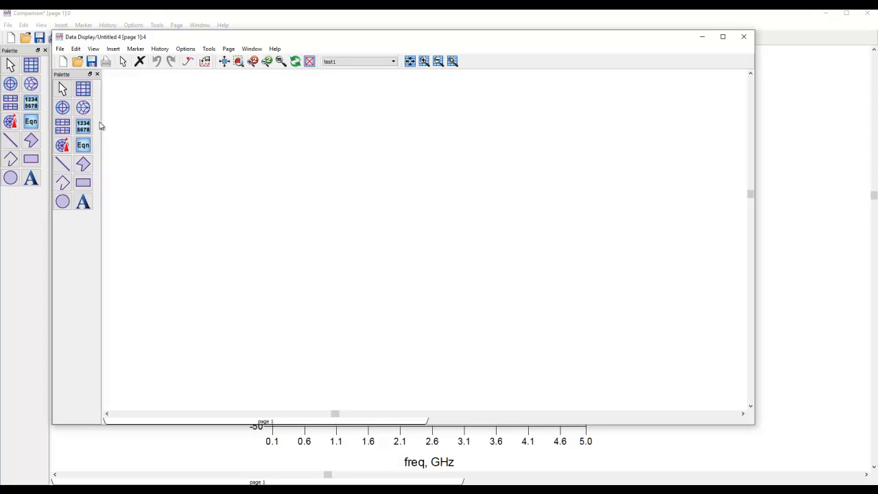
- Insert the equation m=[1::1::16] near the upper edge of the blank page
left_click(83, 145)
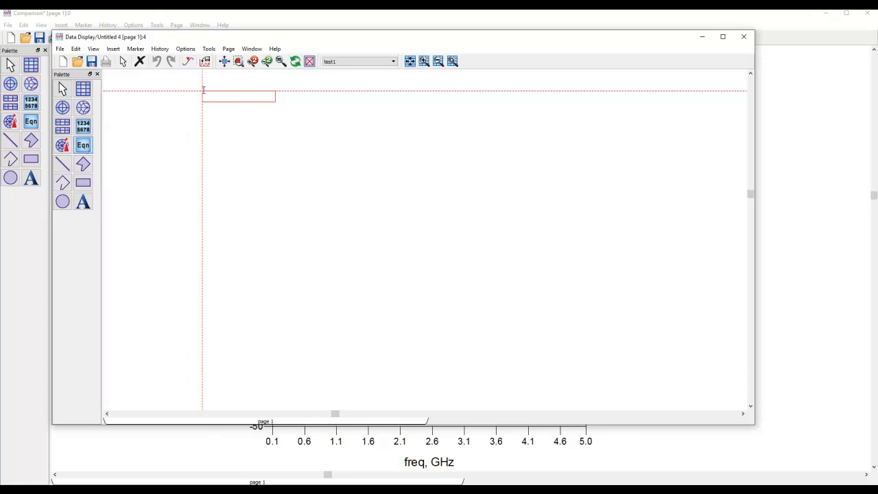
left_click(203, 90)
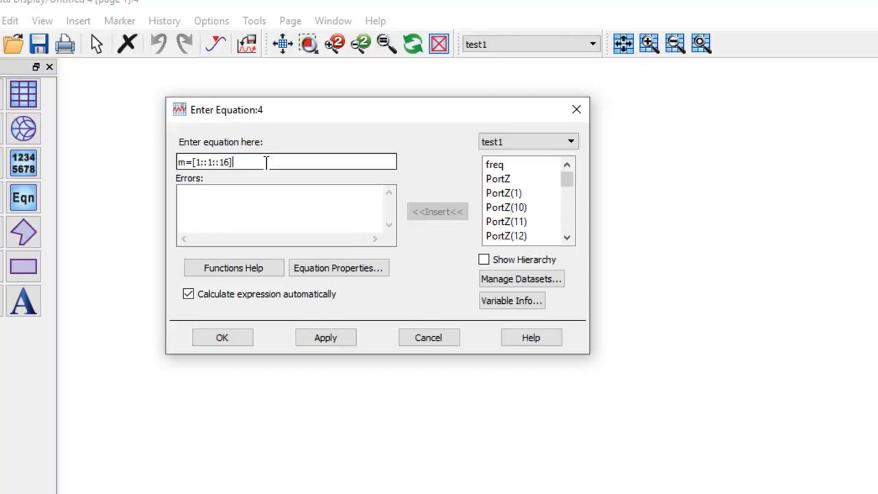
left_click(223, 338)
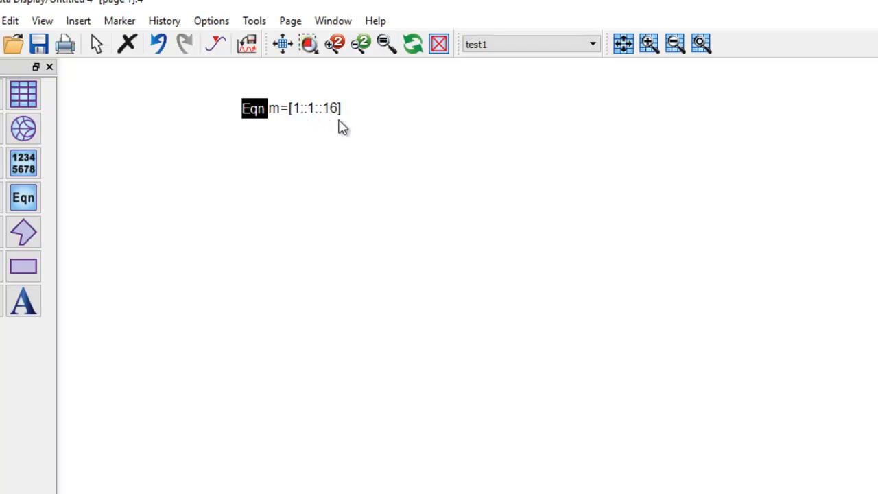
- Insert the equation n=[1::1::16] beside the m equation
left_click(24, 199)
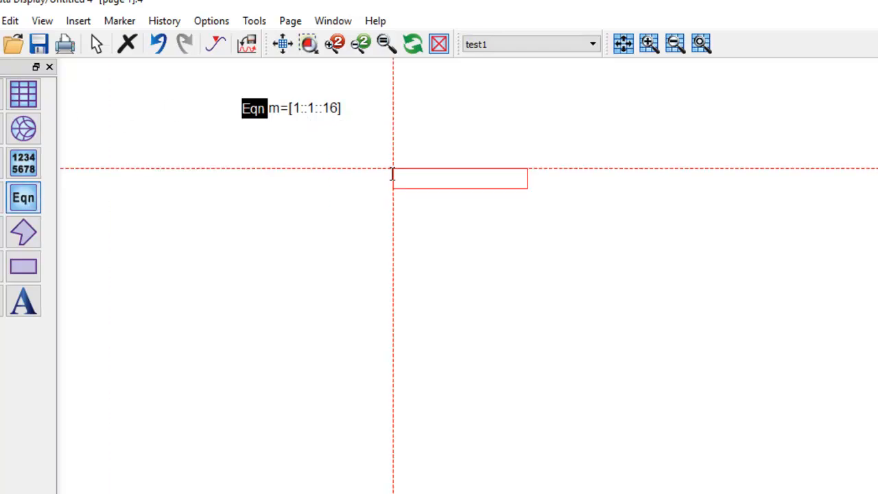
left_click(386, 100)
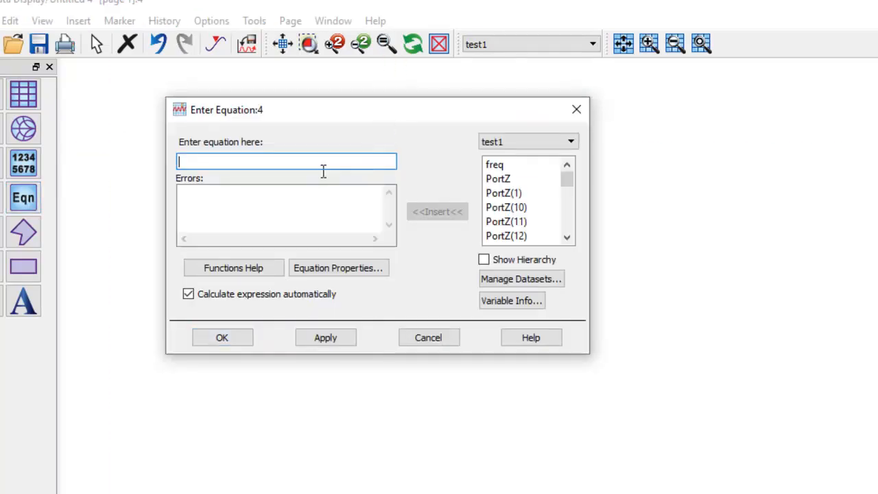
type("n=[1::1::1")
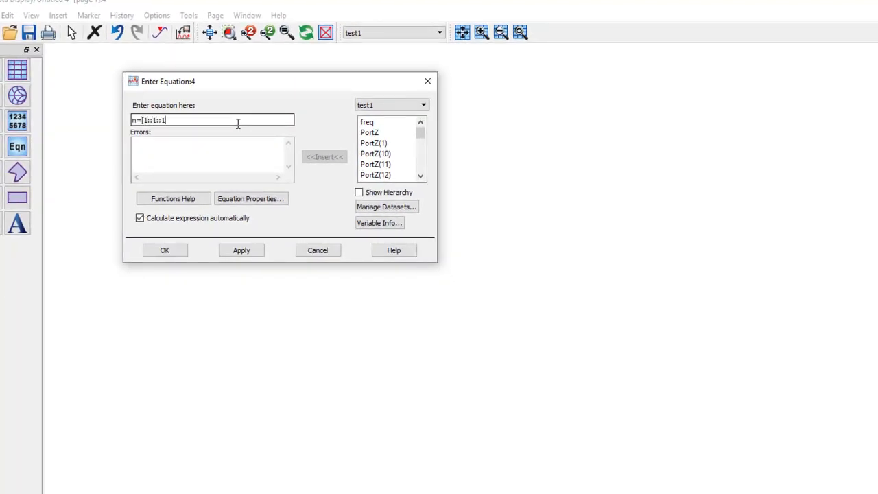
left_click(242, 250)
left_click(165, 249)
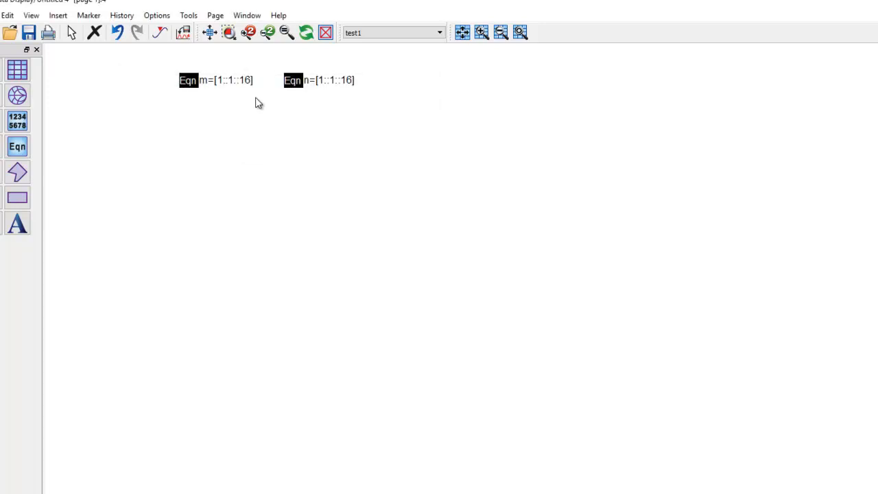
- Place a new slider plot below the m and n equations
scroll(257, 100, "up", 3)
scroll(481, 281, "up", 2)
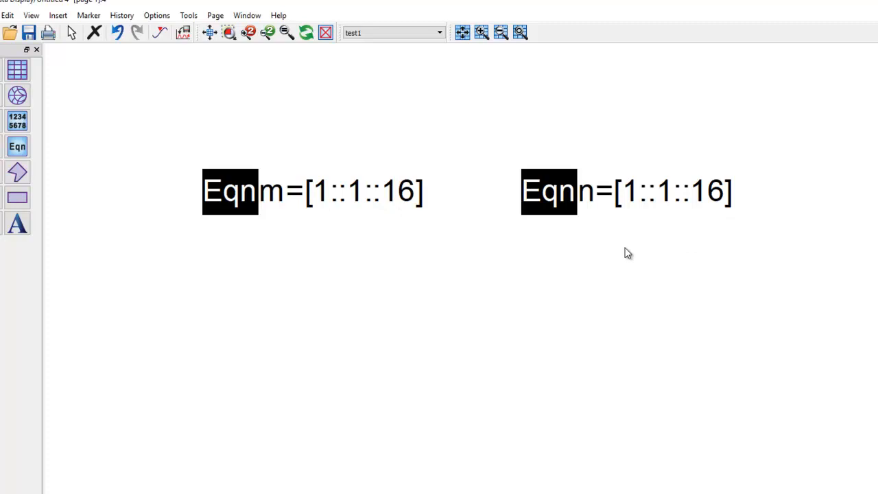
left_click_drag(611, 308, 588, 243)
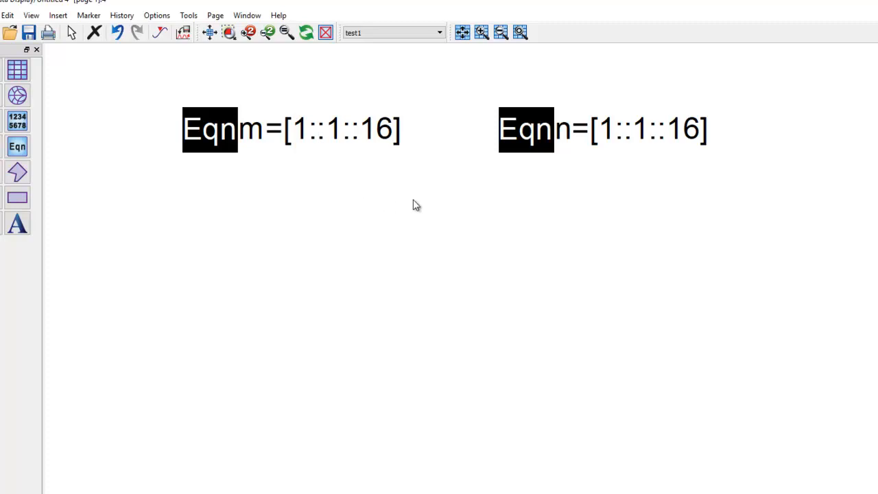
left_click(59, 17)
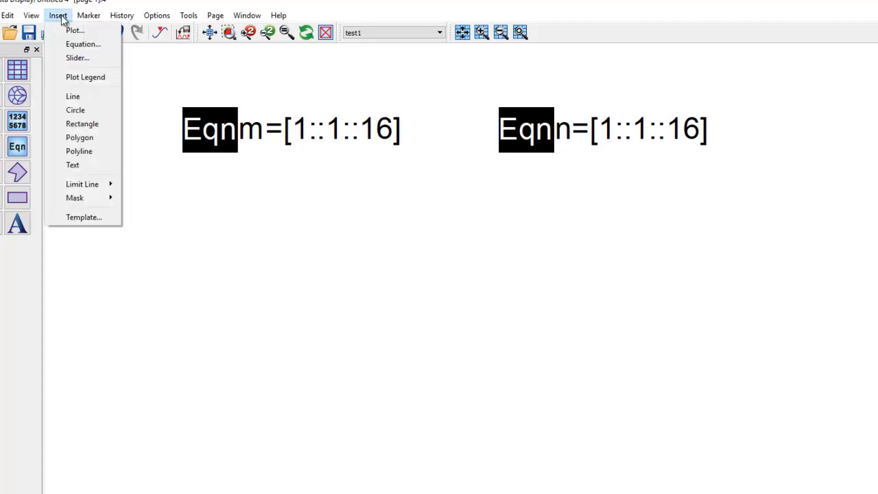
left_click(78, 59)
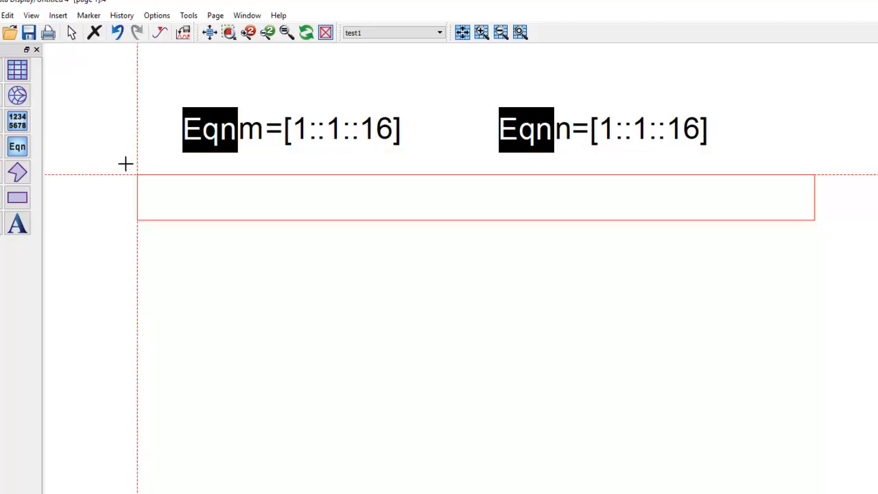
left_click_drag(101, 165, 454, 218)
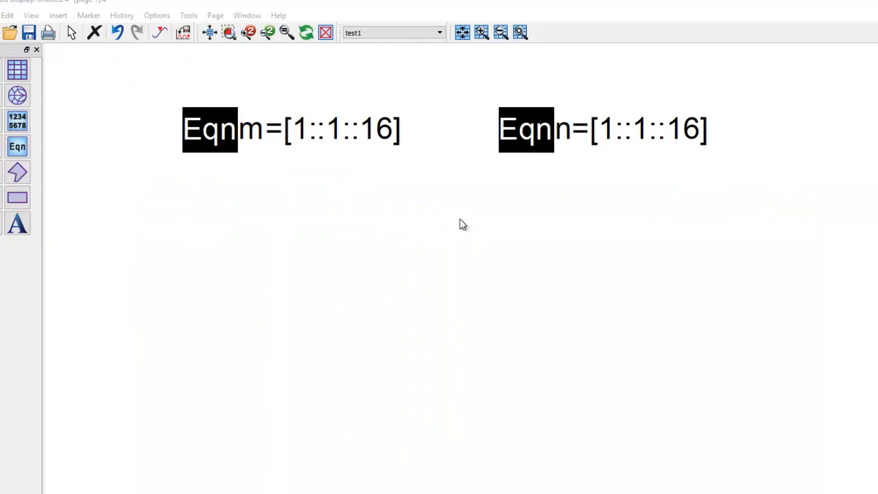
left_click(465, 234)
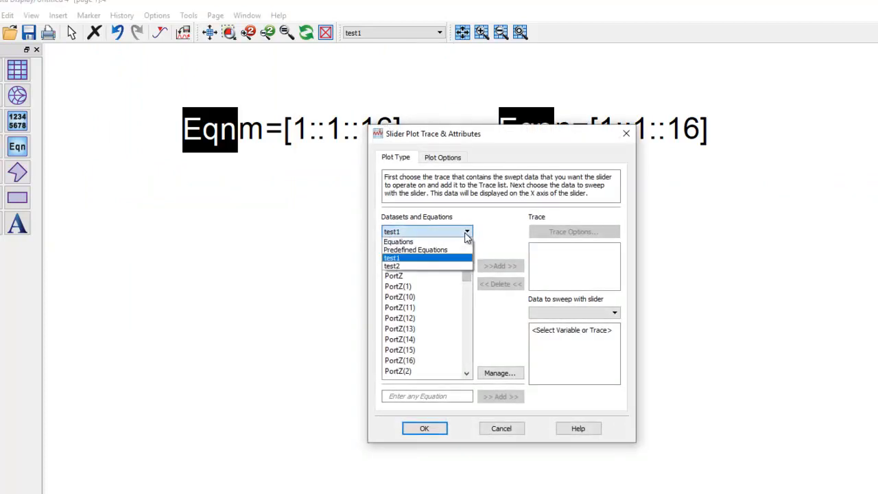
- Add the m equation as the slider plot's trace and finish creating the slider
left_click(414, 242)
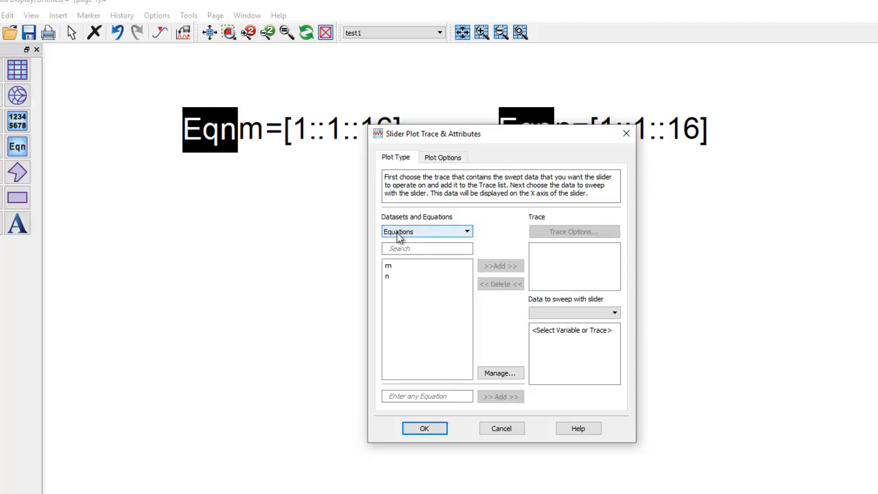
left_click_drag(445, 141, 344, 215)
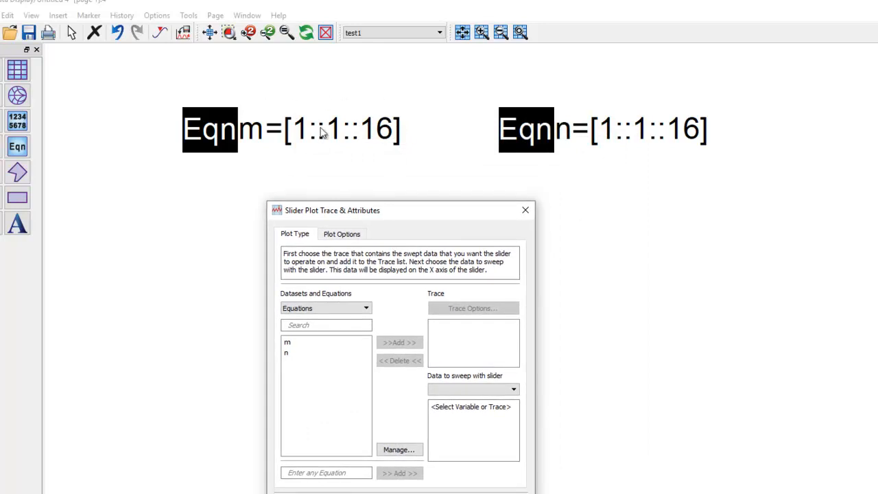
left_click_drag(386, 214, 421, 183)
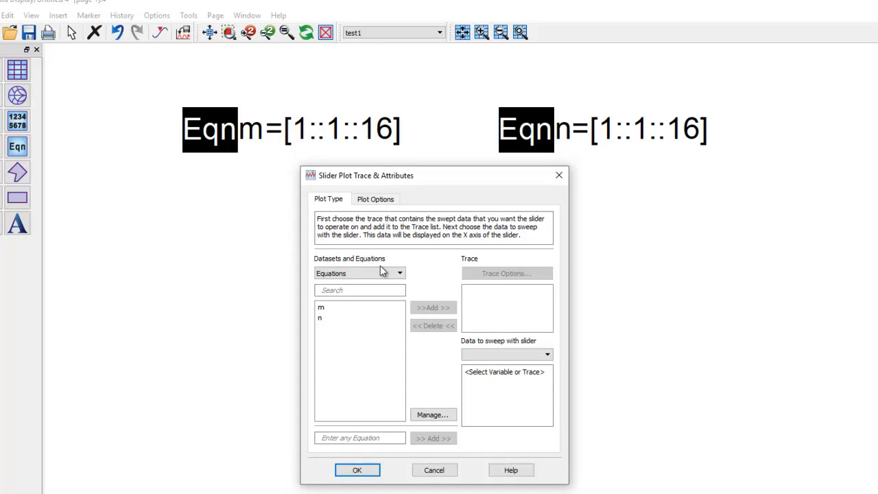
left_click(339, 307)
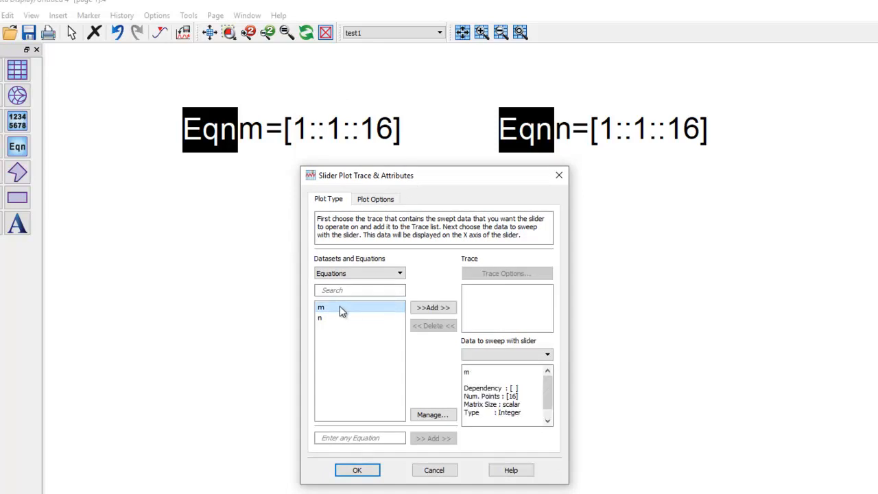
left_click(417, 308)
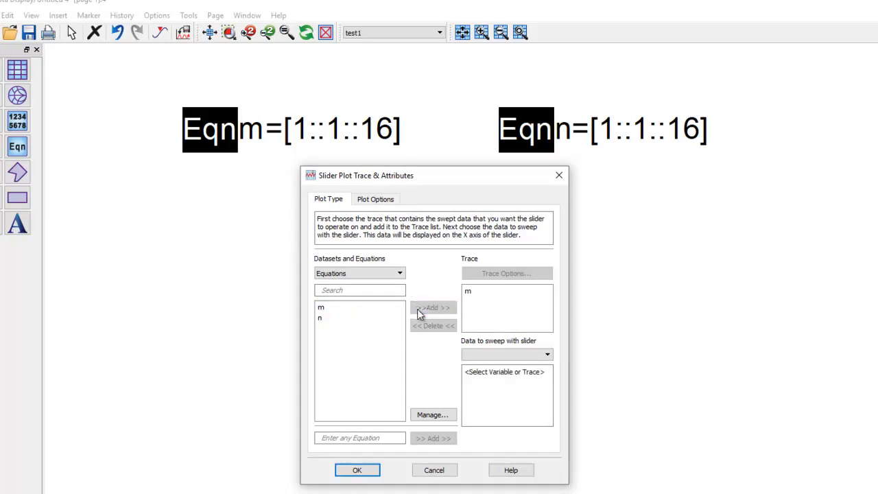
left_click(357, 472)
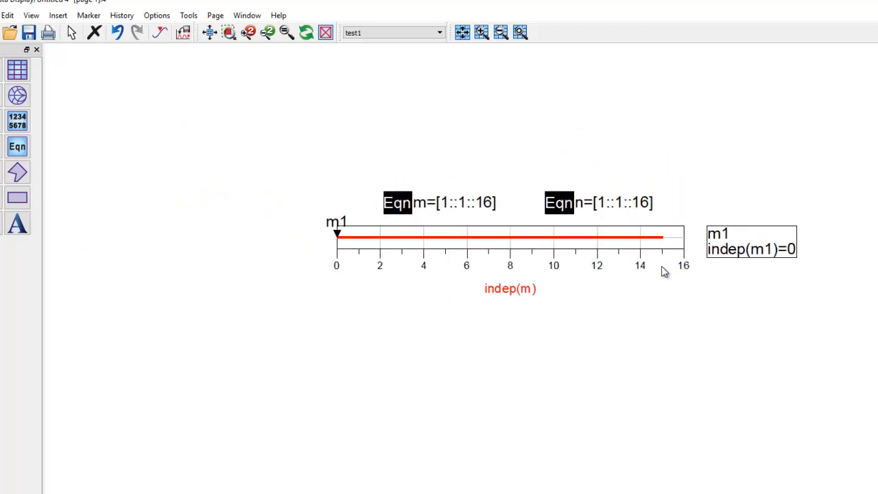
- Narrow the m slider to roughly half its width and move the m1 readout to the slider's left side
left_click(676, 248)
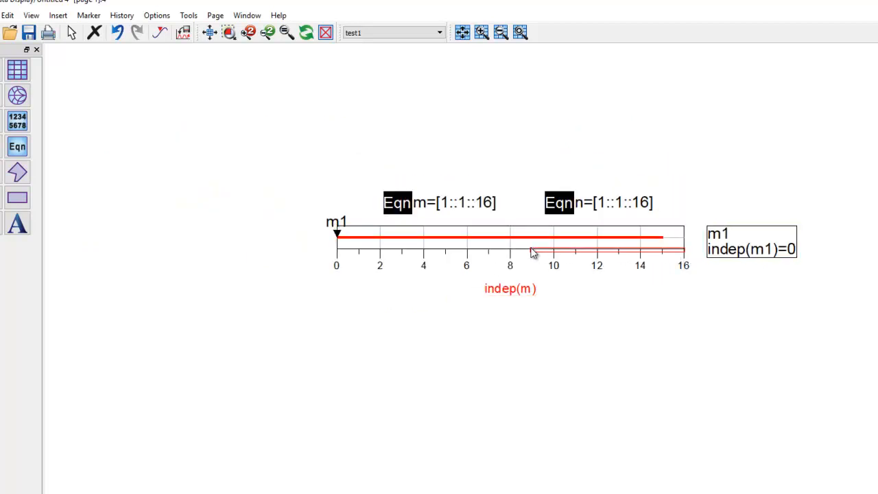
left_click_drag(685, 251, 503, 249)
mouse_move(710, 253)
left_mouse_down()
mouse_move(596, 274)
mouse_move(261, 238)
mouse_move(236, 254)
left_mouse_up()
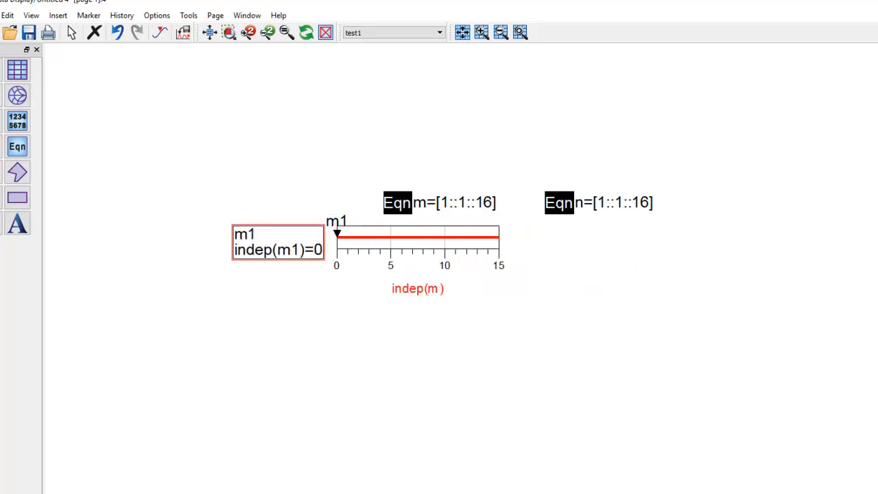
- Insert a second slider plot to the right of the m slider, with the n equation as its trace
left_click(58, 15)
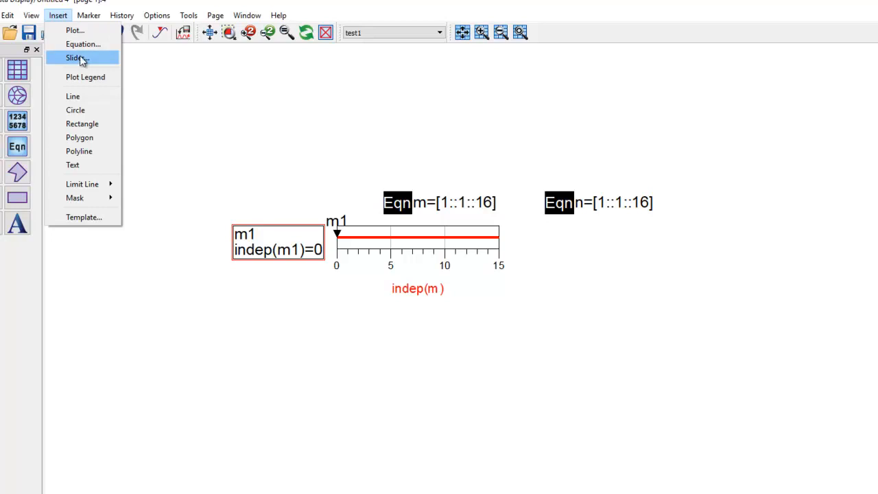
left_click(80, 58)
mouse_move(533, 228)
left_mouse_down()
mouse_move(700, 259)
mouse_move(748, 249)
mouse_move(727, 249)
left_mouse_up()
left_click(356, 274)
left_click(341, 284)
double_click(337, 340)
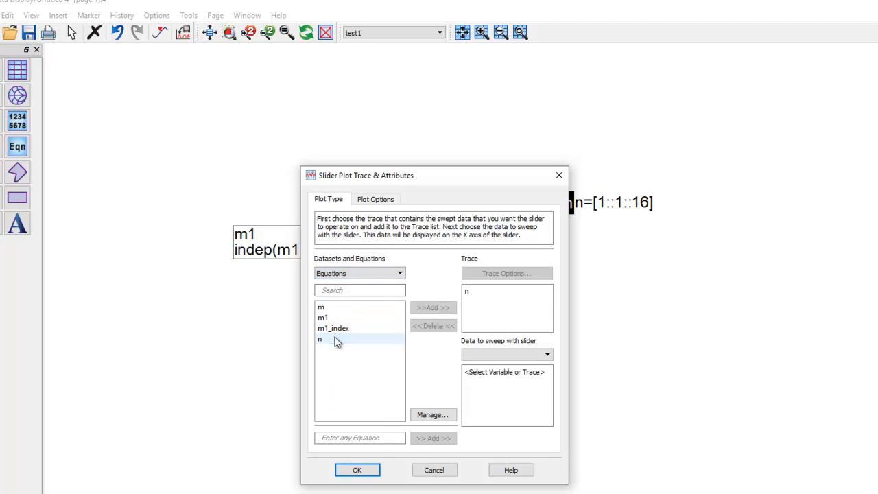
left_click(357, 470)
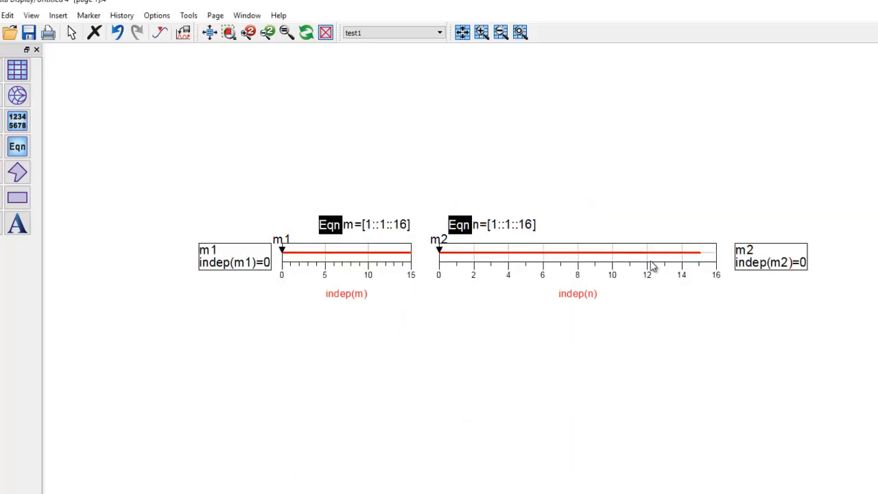
- Narrow the n slider and move the m2 readout against its right end
left_click(693, 268)
left_click_drag(718, 266, 597, 263)
left_click(597, 324)
left_click_drag(762, 265, 609, 260)
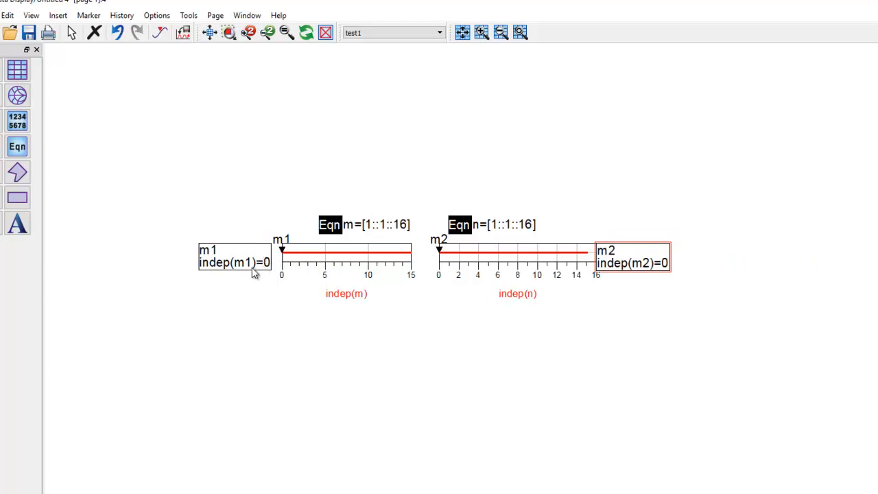
left_click(562, 343)
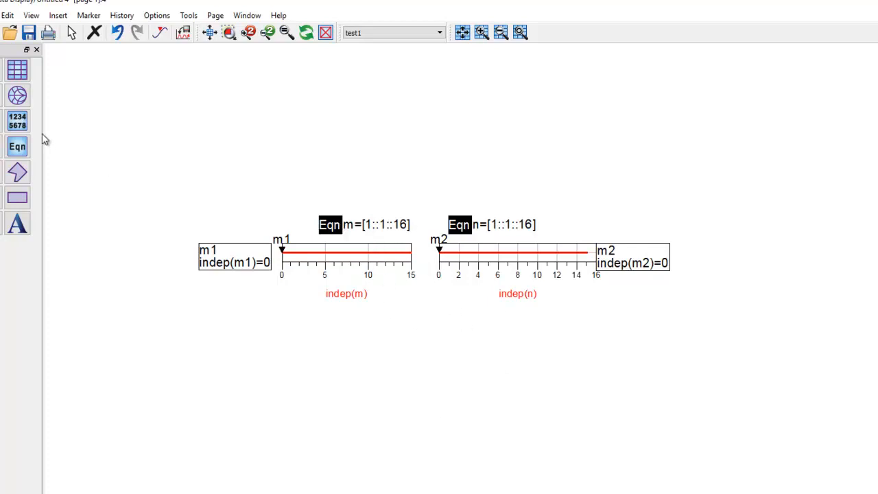
- Insert the equation data1=test1..S(1,1) below the m slider
left_click(21, 144)
left_click(277, 318)
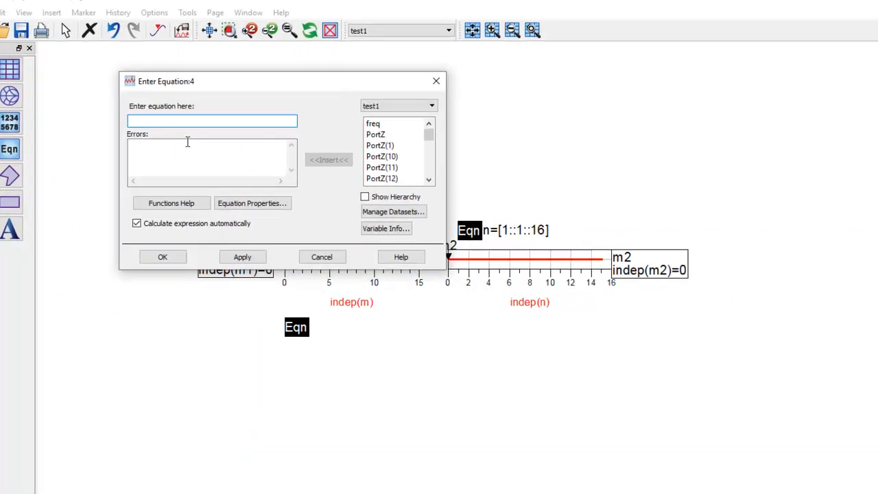
type("data1=test1..S(1,1")
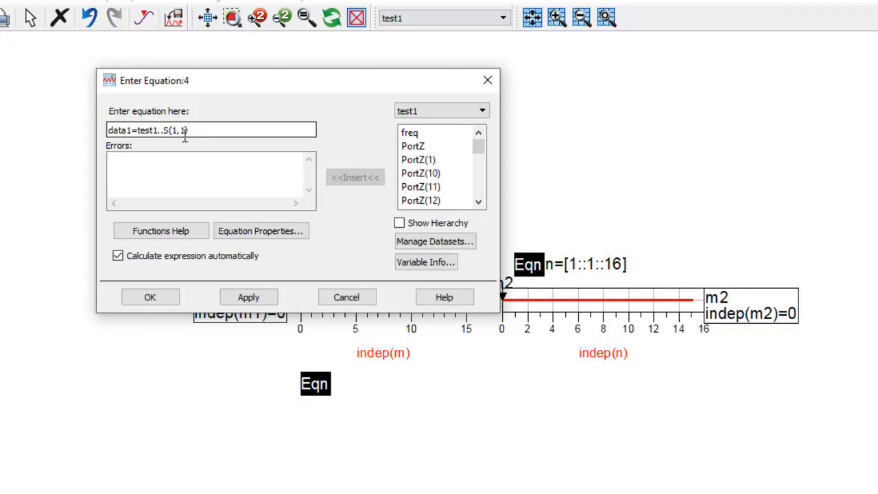
left_click(248, 297)
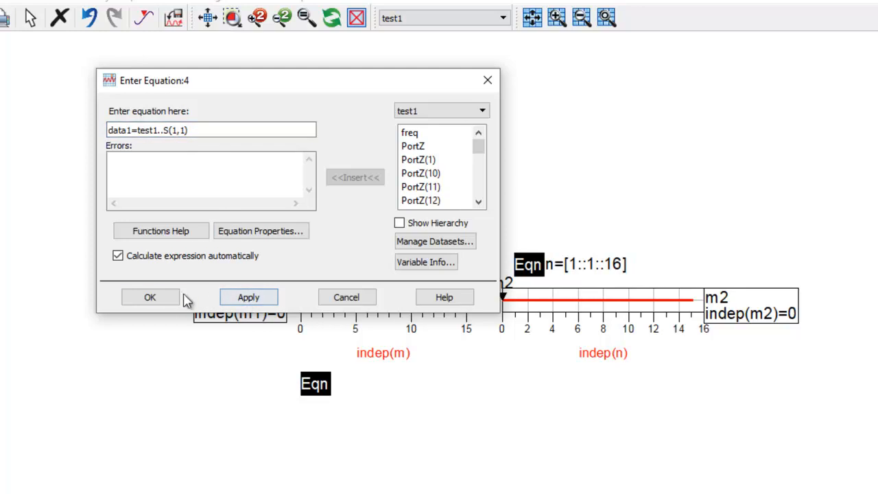
left_click(150, 299)
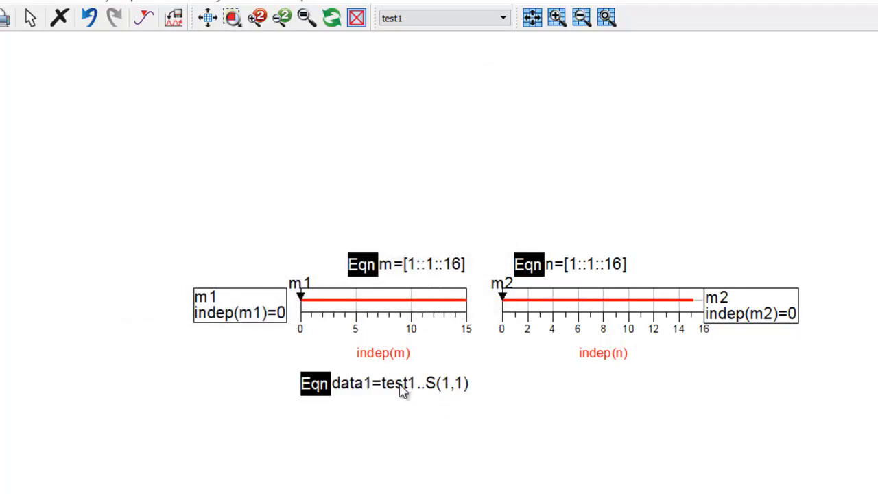
- Place a copy of the data1 equation below the n slider
scroll(413, 389, "up", 3)
mouse_move(539, 388)
left_mouse_down()
mouse_move(466, 388)
mouse_move(391, 406)
left_mouse_up()
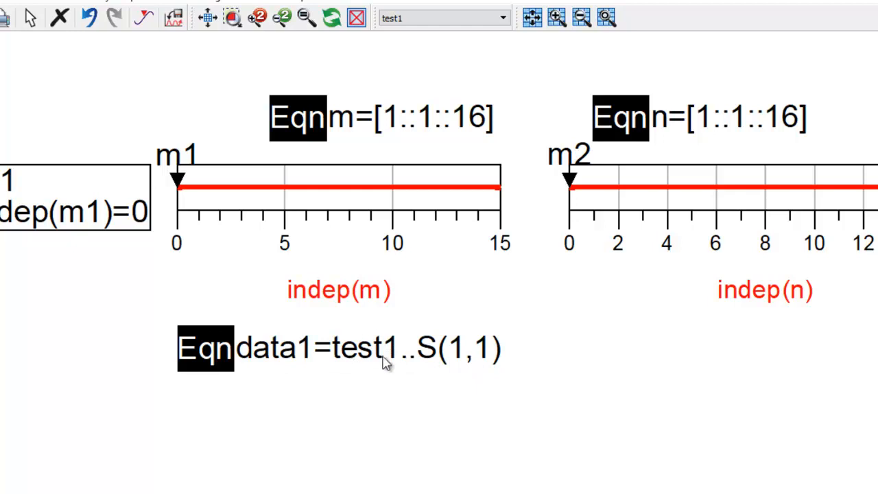
left_click(203, 357)
key("ctrl+v")
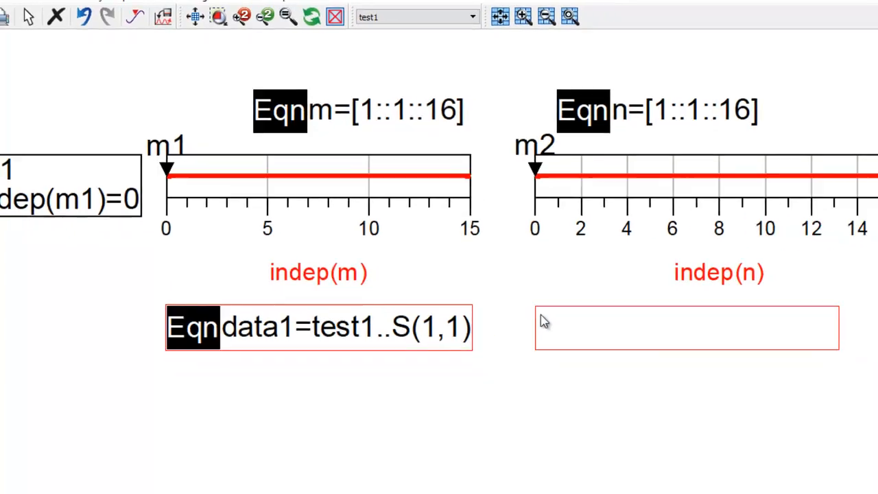
left_click(595, 339)
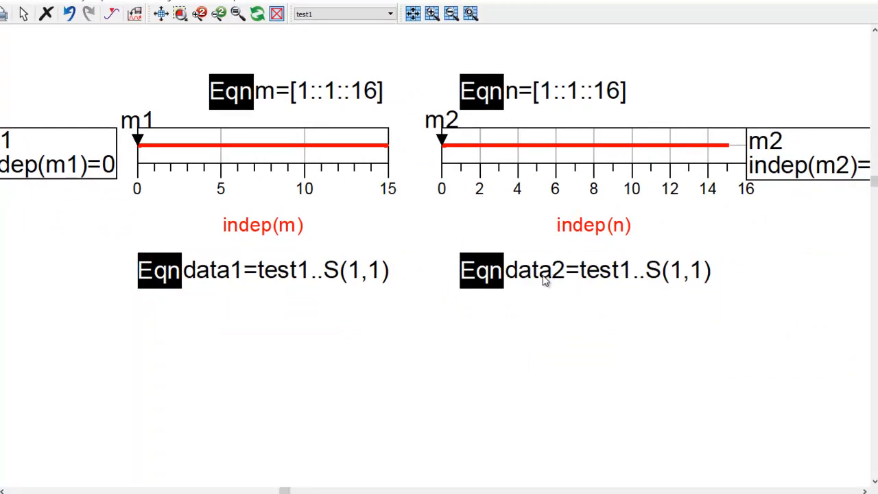
- Change the dataset reference in the copied equation from test1 to test2
left_click(625, 277)
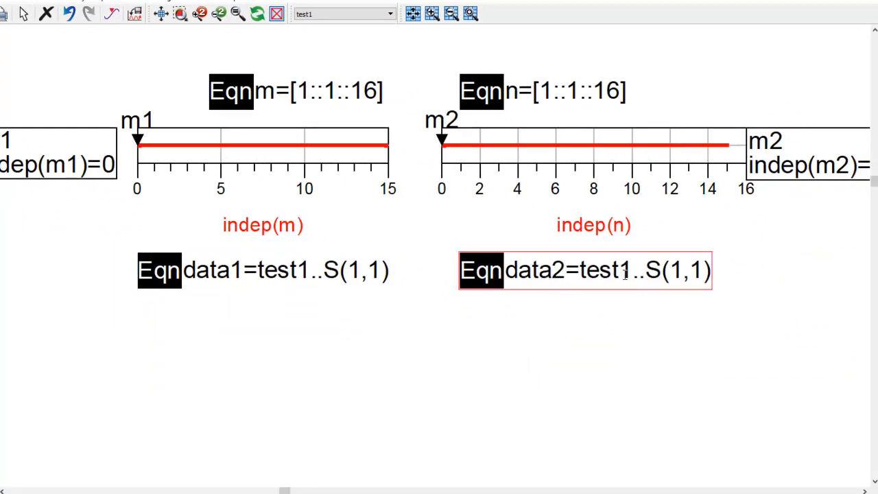
left_click(622, 270)
key("Delete")
type("2")
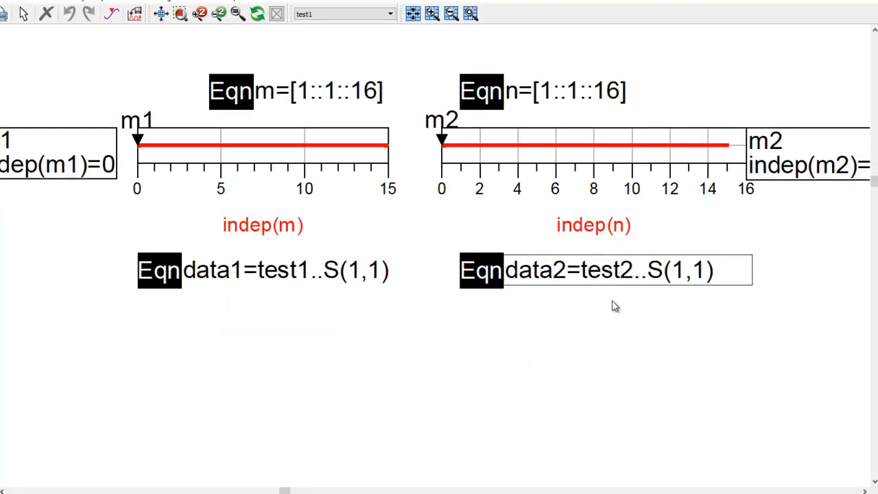
left_click(574, 327)
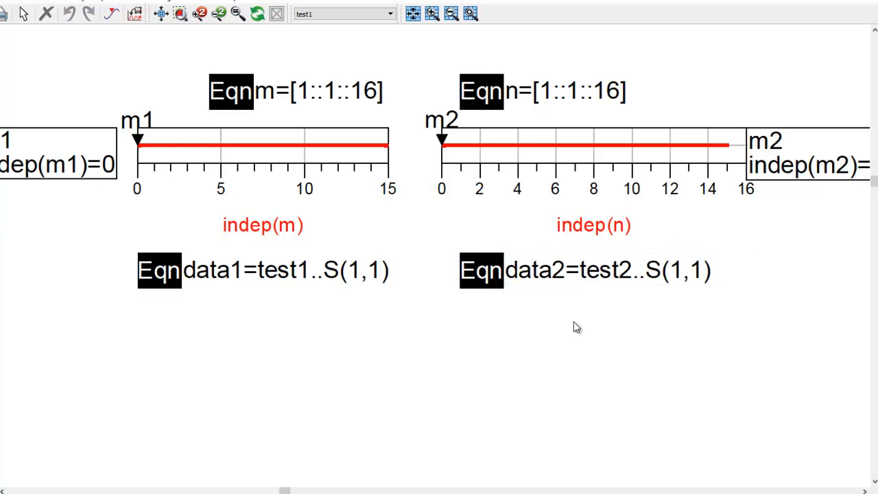
left_click(389, 15)
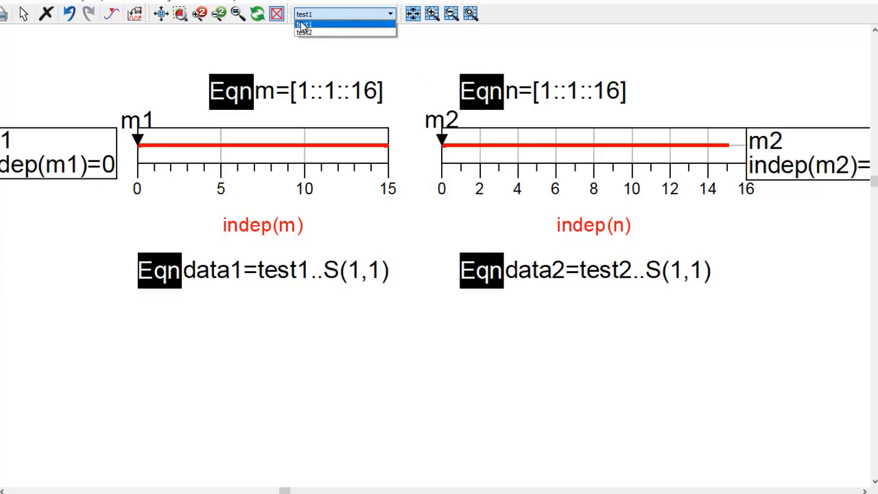
left_click(476, 374)
- Insert a rectangular plot below the data1 equation and choose Equations as its data source
left_click_drag(470, 367, 432, 308)
scroll(432, 307, "down", 1)
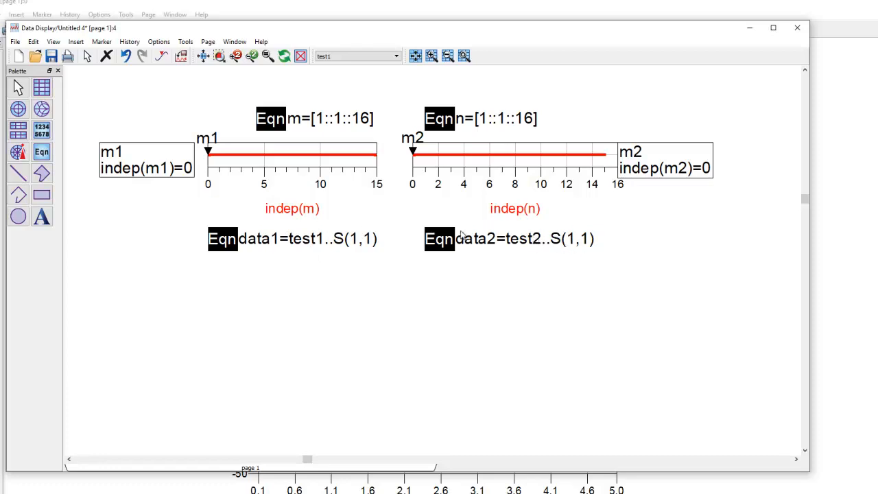
left_click(41, 87)
left_click(237, 279)
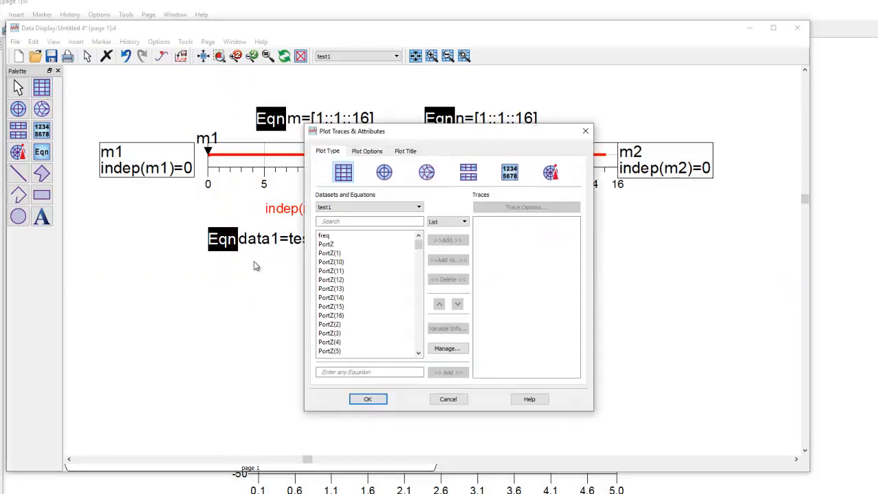
left_click(349, 208)
left_click(343, 217)
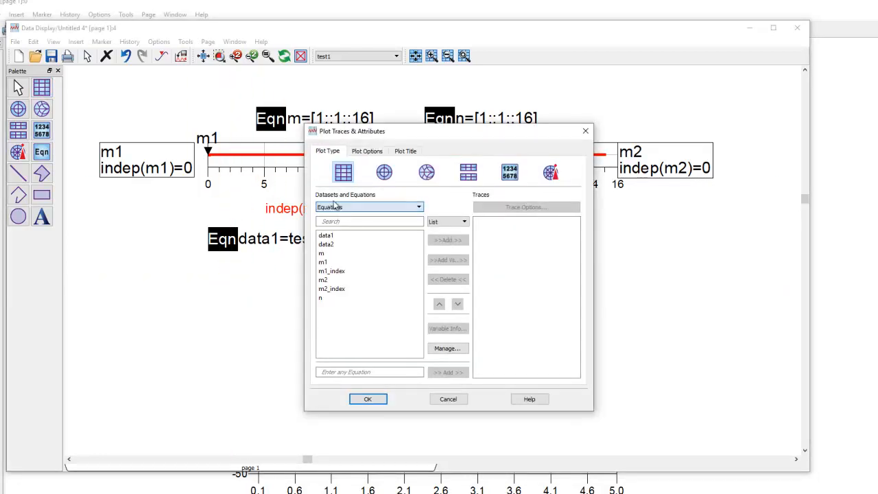
- Add data1 and data2 to the plot as traces in dB
left_click(328, 236)
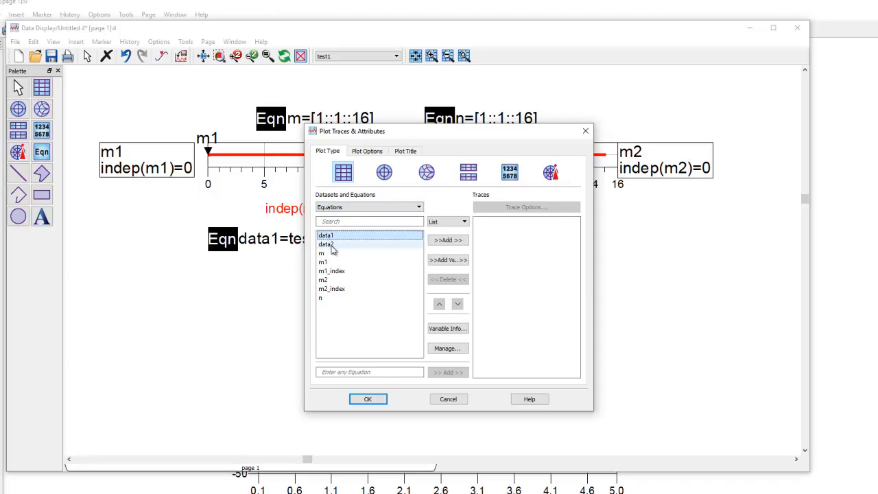
left_click(331, 245, "ctrl")
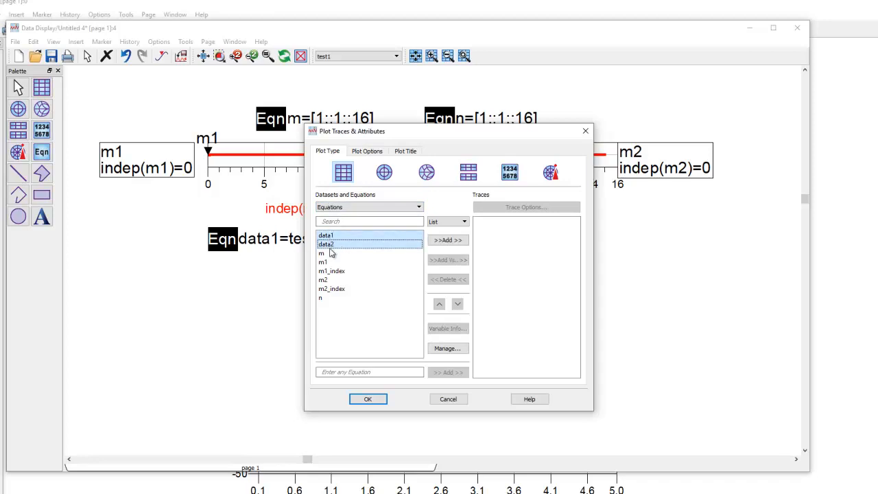
left_click(448, 239)
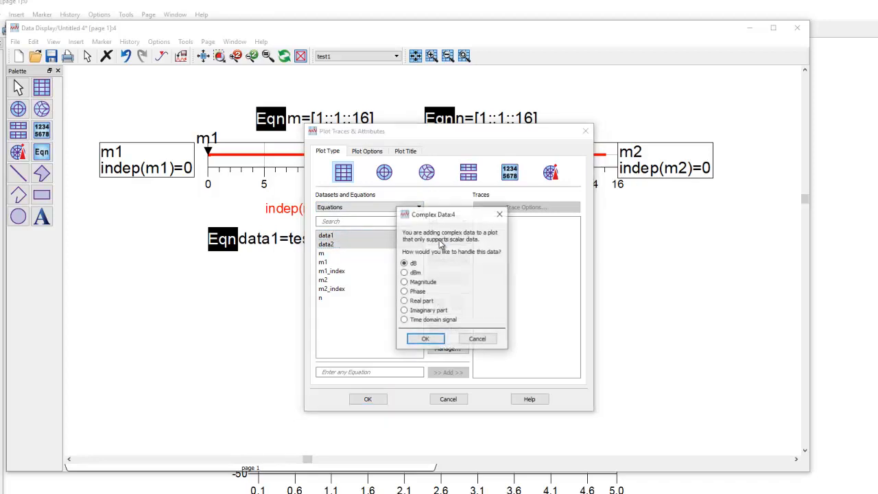
left_click(425, 339)
left_click(368, 400)
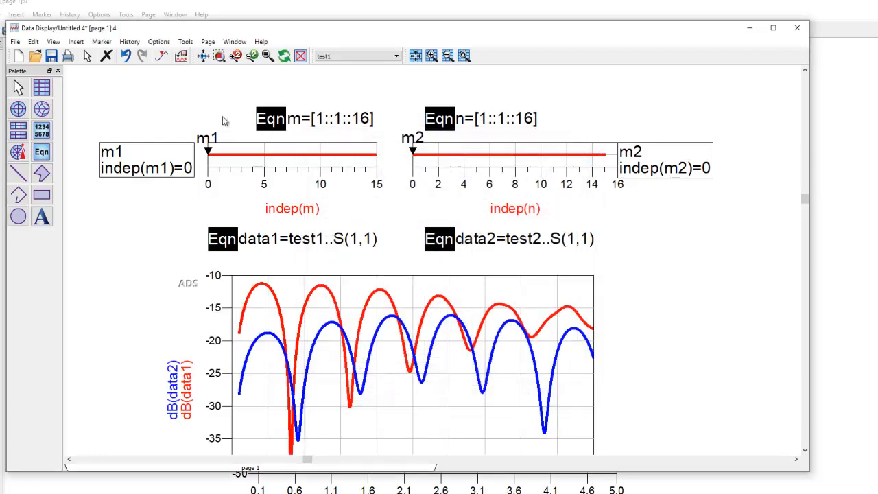
left_click(203, 55)
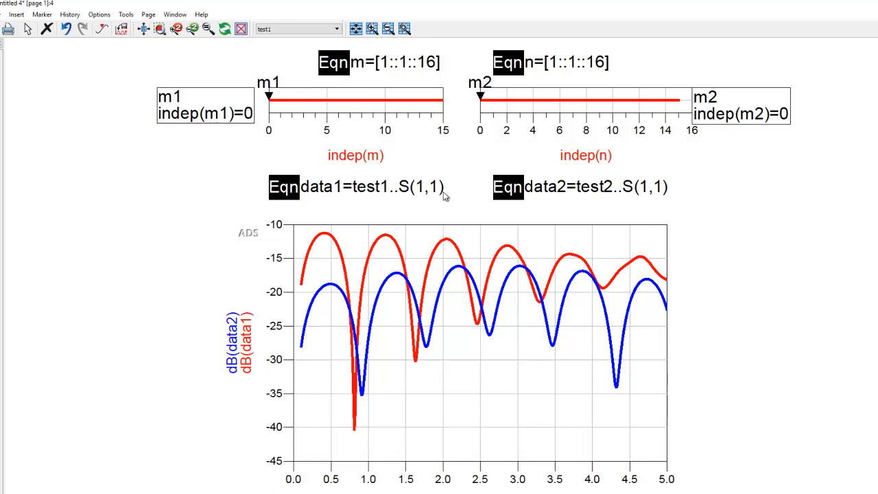
- Replace the port indices in the data1 equation so it reads data1=test1..S(m1,m2)
left_click(422, 191)
left_click(423, 190)
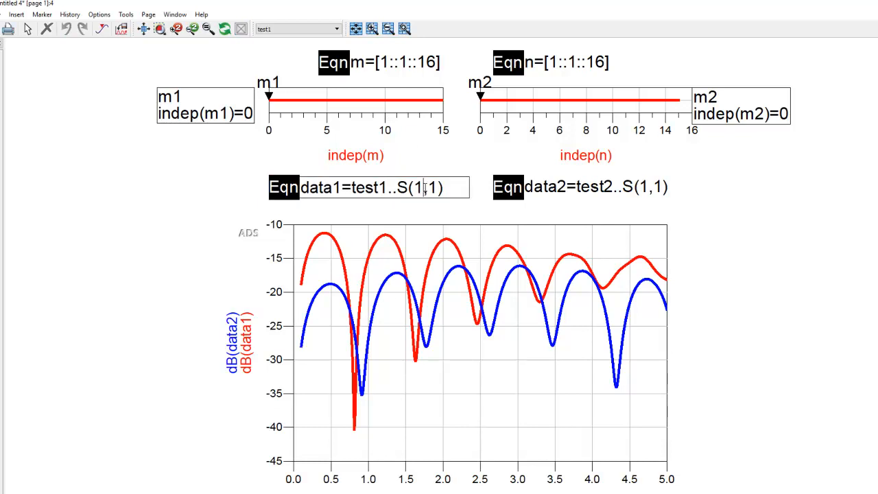
key("BackSpace")
type("m1")
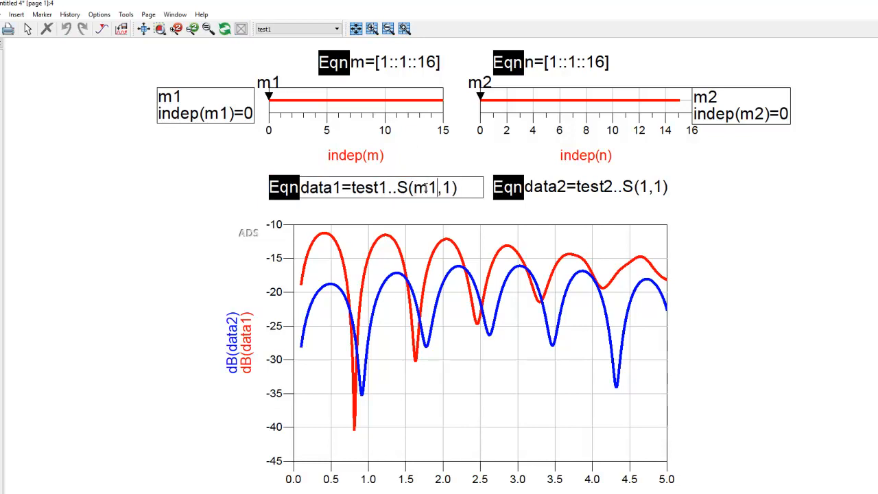
double_click(450, 188)
type("m2")
left_click(693, 196)
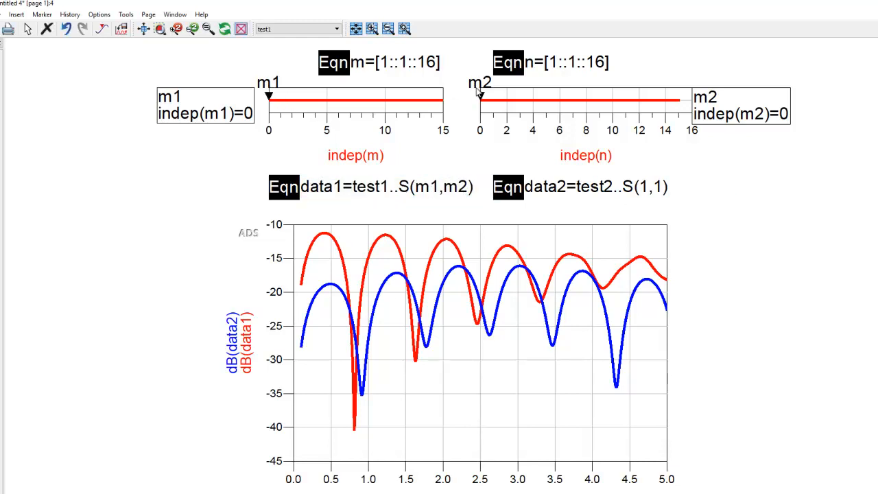
- Replace the port indices in the data2 equation so it reads data2=test2..S(m1,m2)
left_click(647, 193)
left_click(646, 193)
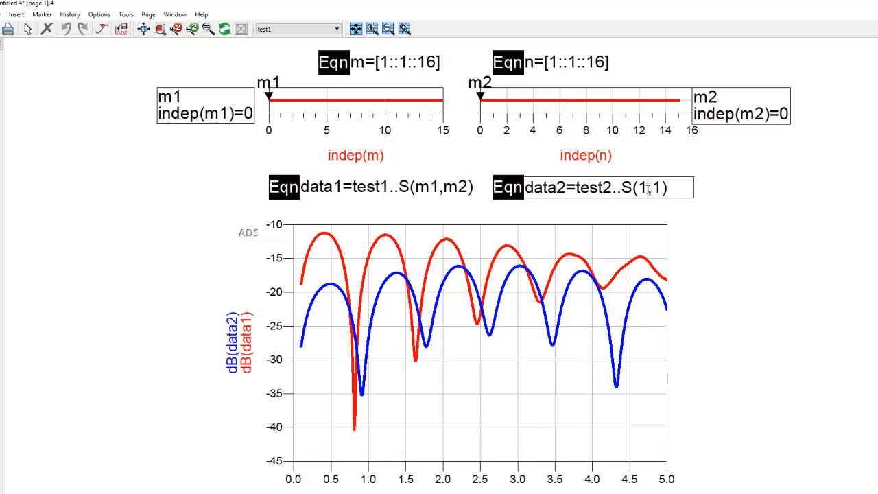
key("BackSpace")
type("m1")
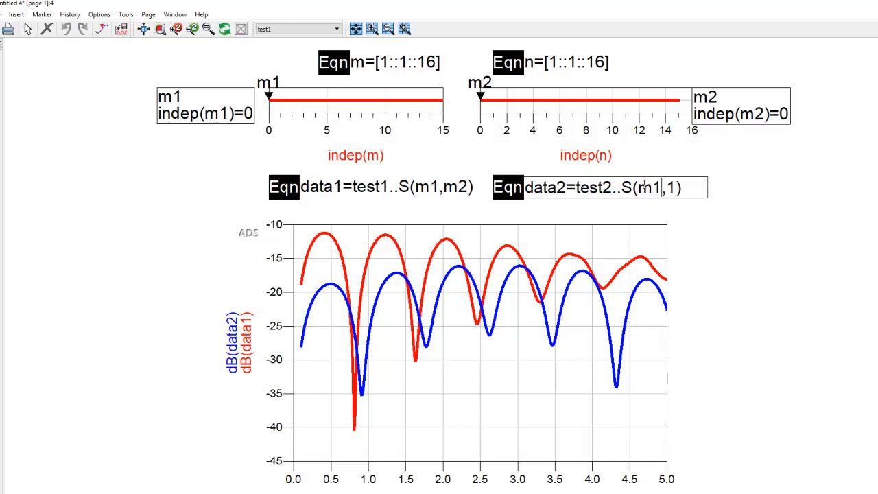
key("BackSpace")
type("m2")
left_click(717, 230)
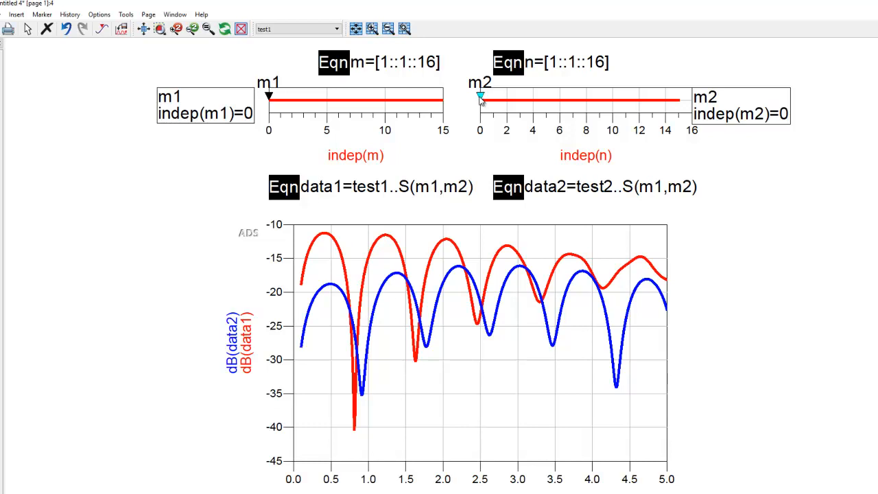
- Step the m2 marker along the n slider to index 5 and back to 0 to examine how the plotted traces respond
key("Right")
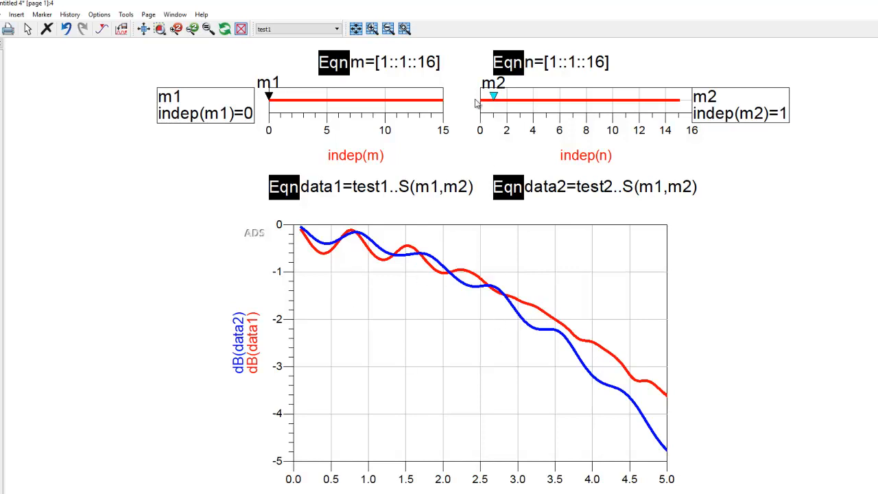
key("Right")
key("Right")
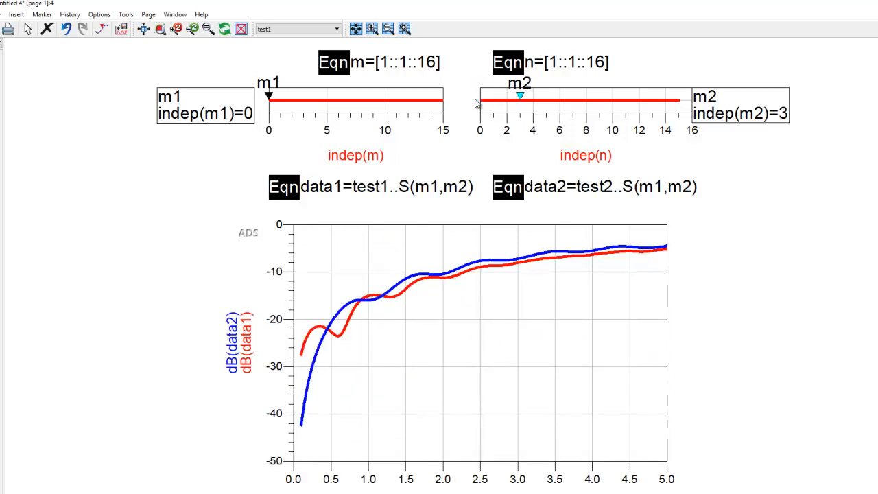
key("Right")
key("Right")
key("Right")
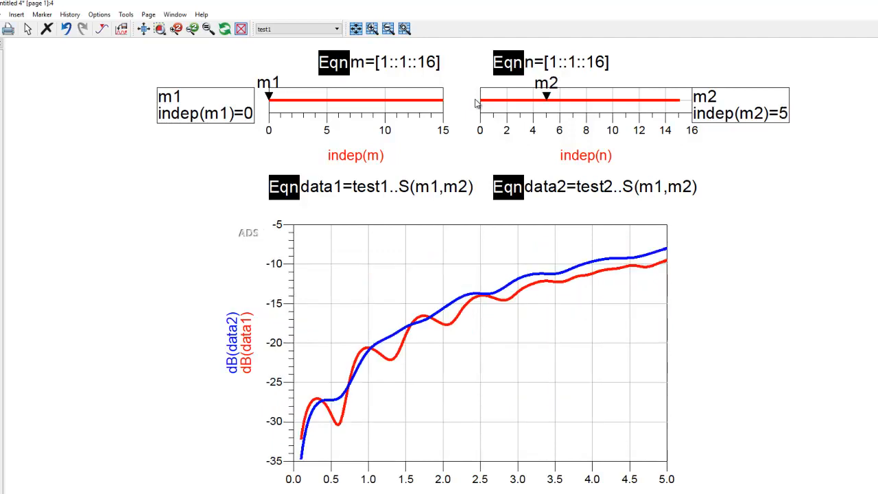
key("Left")
key("Left")
key("Left")
key("Left")
key("Left")
key("Left")
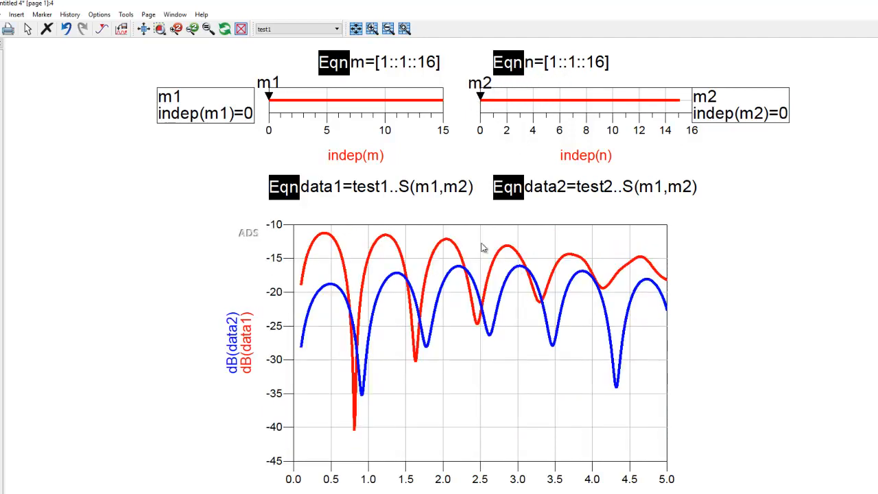
- Move the plot down to leave a gap below the data equations, and set the m2 marker to index 8
left_click(453, 356)
left_click_drag(443, 381, 446, 383)
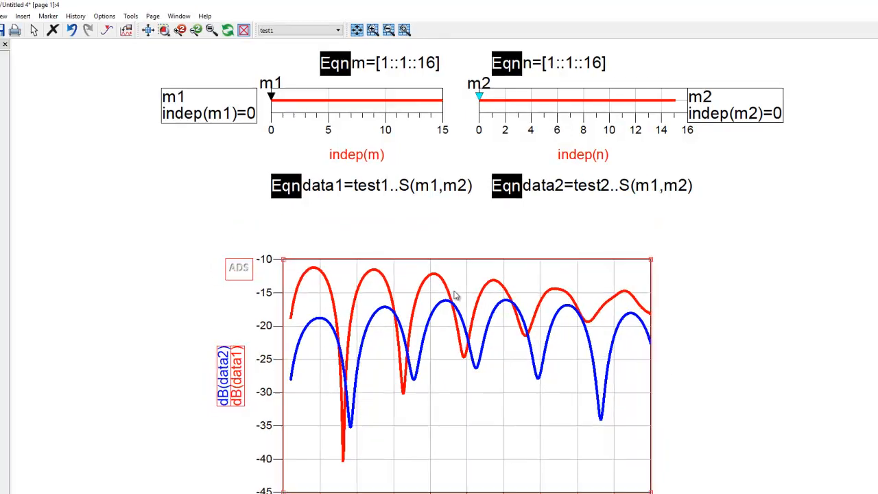
left_click(421, 248)
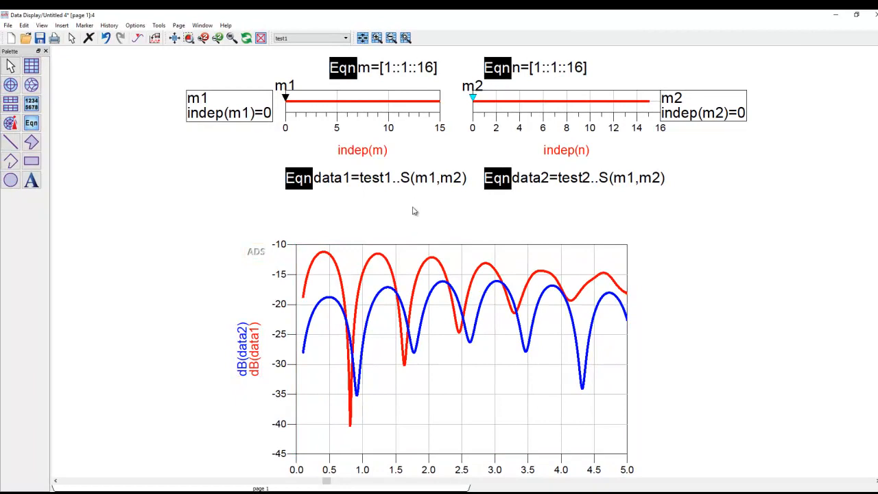
left_click_drag(500, 101, 567, 101)
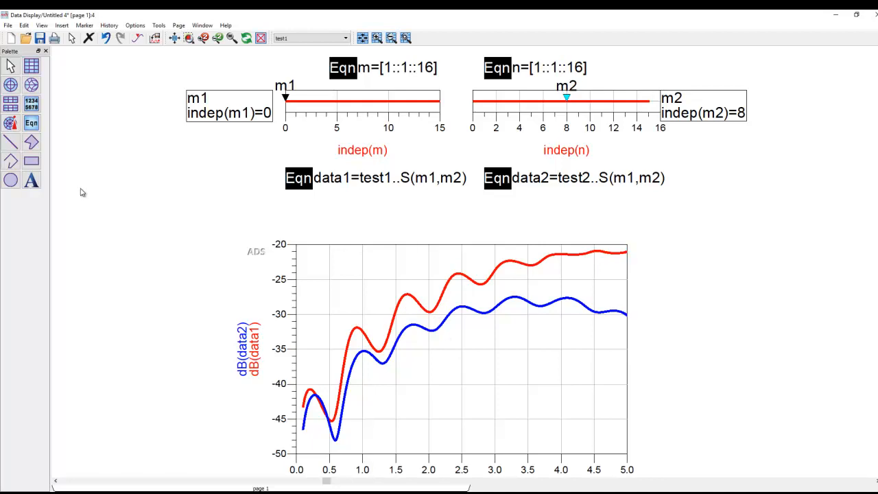
left_click(31, 182)
left_click(374, 217)
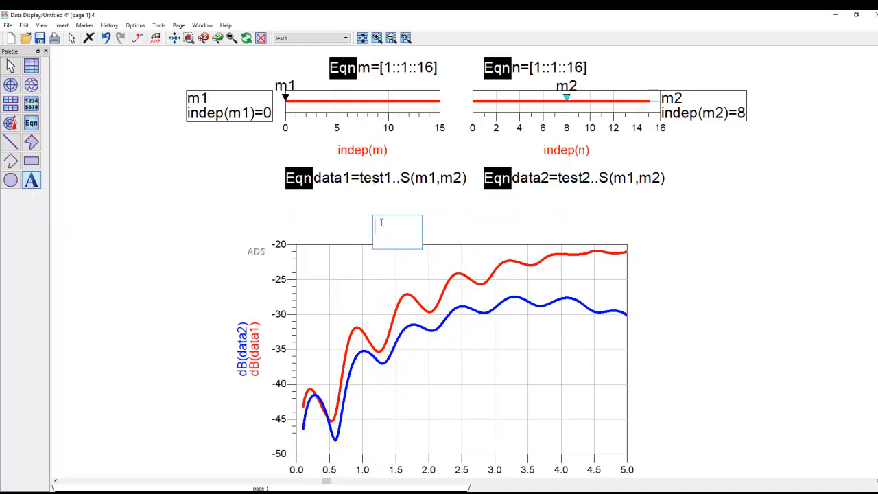
type("Now S")
type("howing")
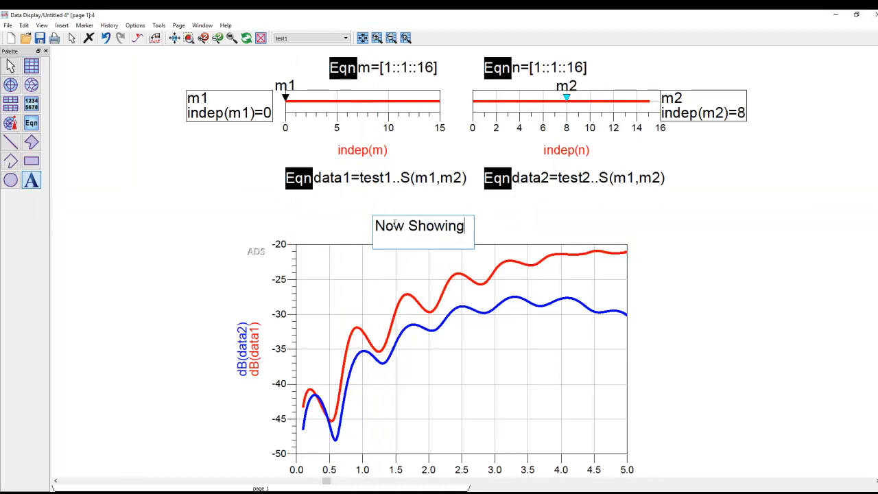
type(": S(")
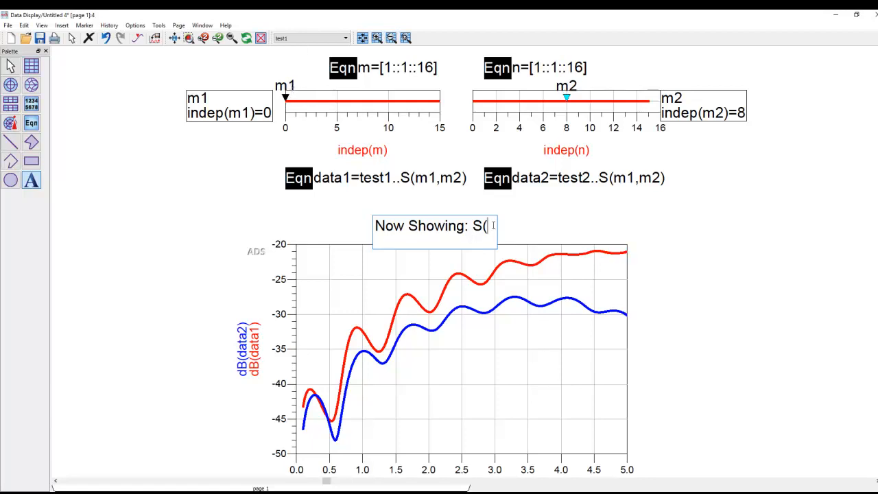
type("@m1,")
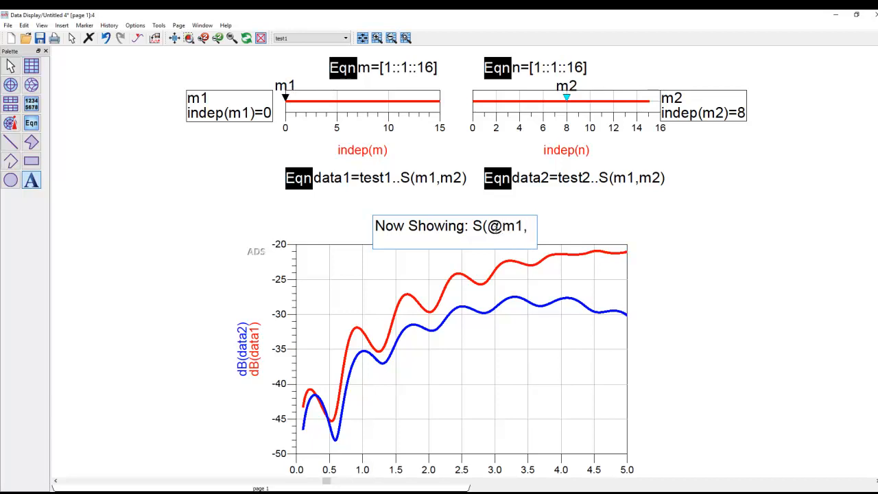
type("@m2")
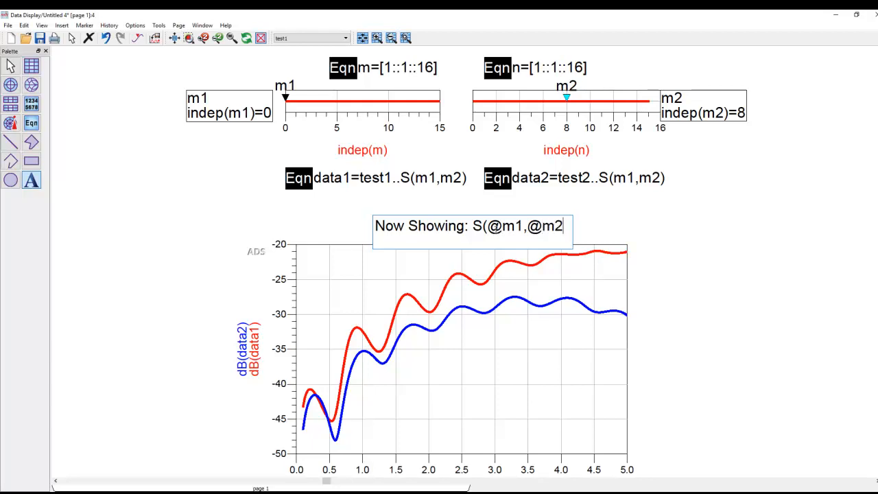
type(")")
left_click(632, 229)
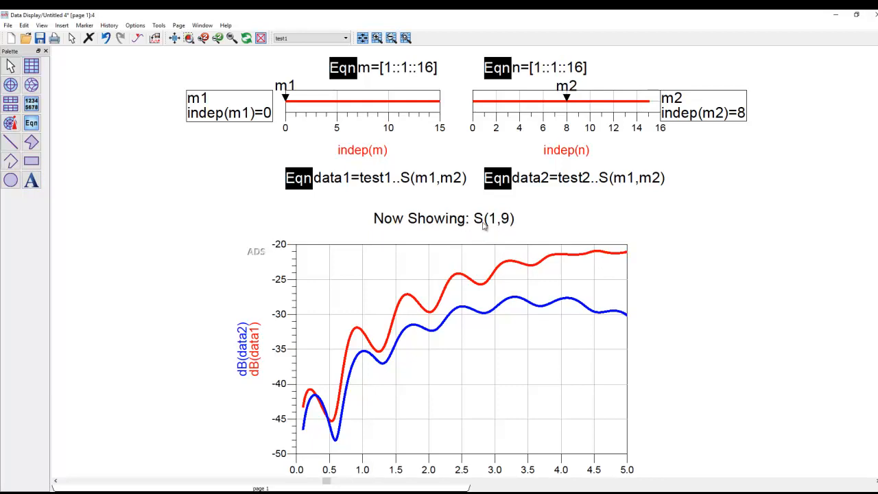
- Move the plot up close beneath the Now Showing label, and step the m2 marker down to index 2
left_click(457, 247)
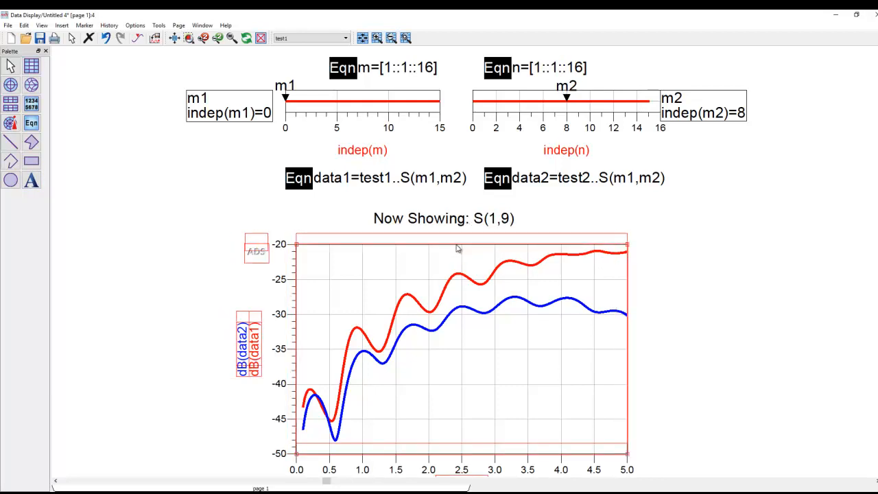
left_click_drag(457, 249, 456, 238)
left_click(565, 99)
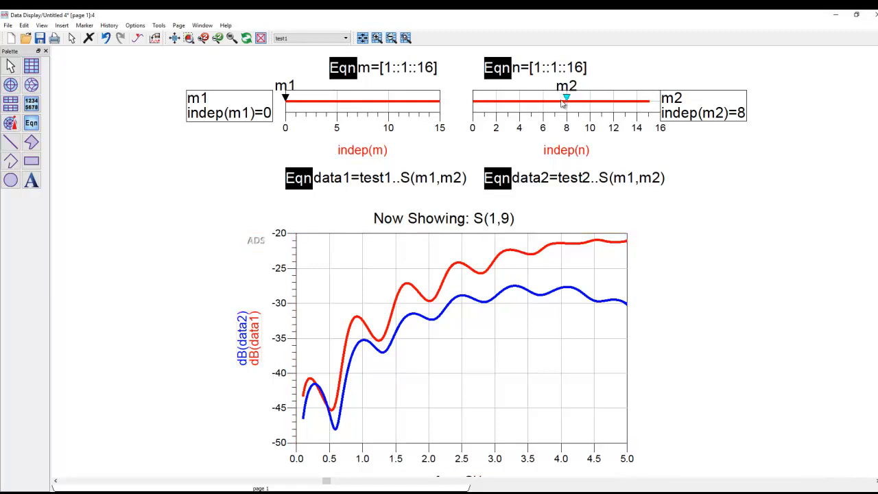
key("Left")
key("Left")
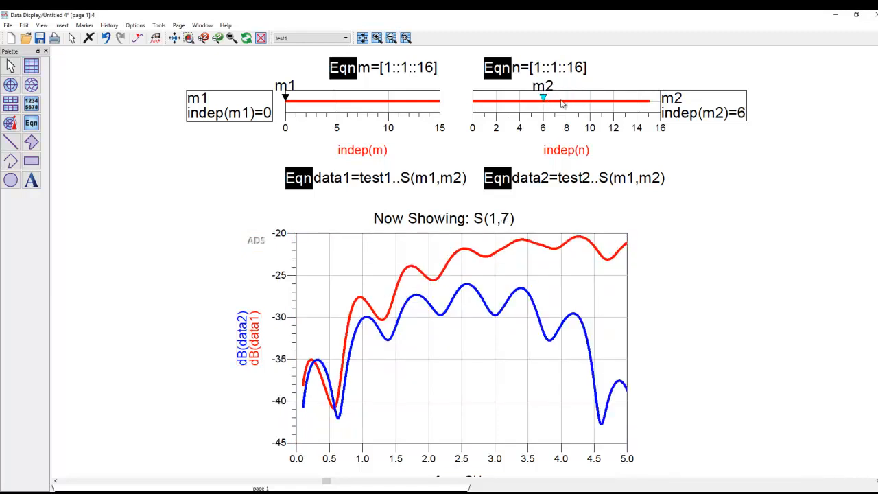
key("Left")
key("Left")
key("Left")
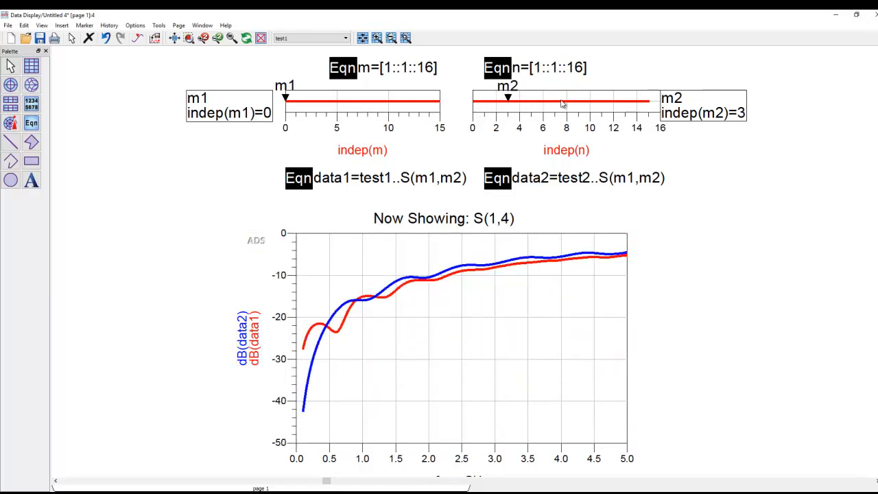
key("Left")
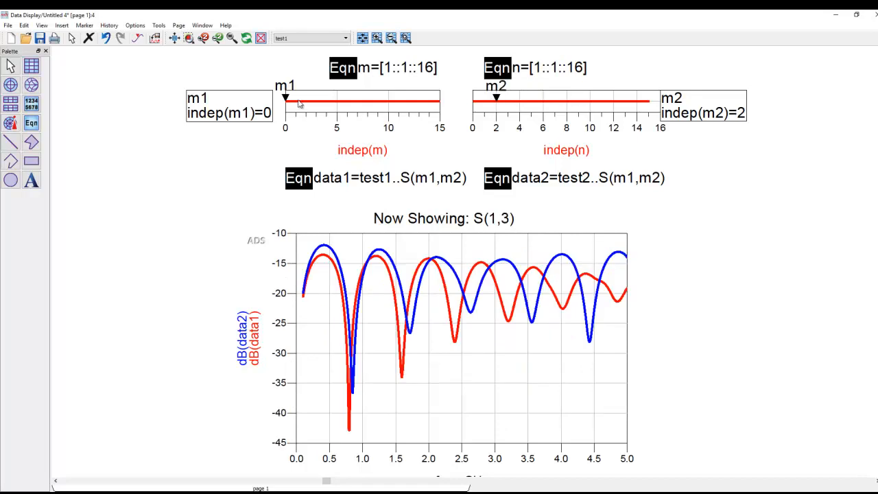
- Step the m1 marker along the m slider to index 6
left_click(286, 97)
key("Right")
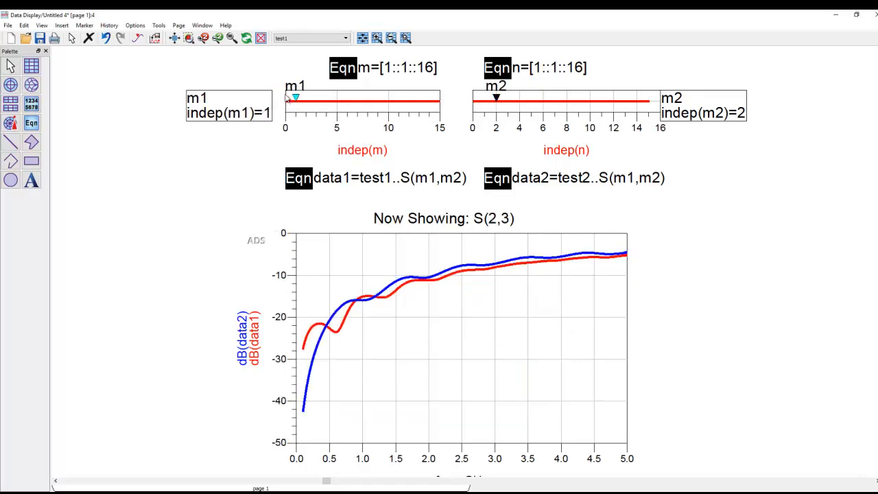
key("Right")
key("Right")
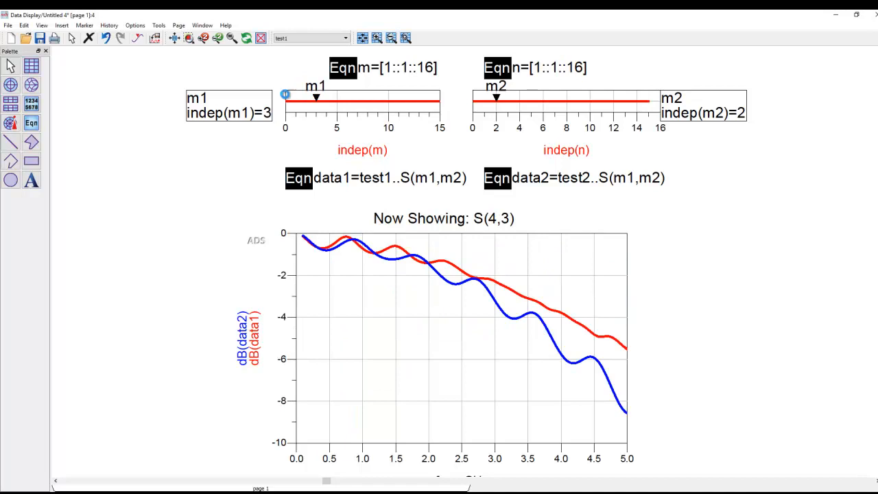
key("Right")
- Step the m1 marker back along the m slider to index 0
key("Right")
key("Right")
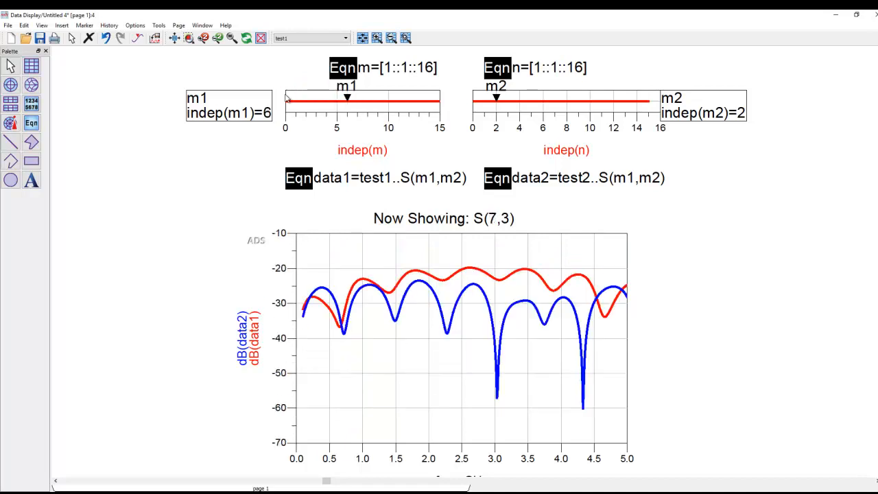
key("Right")
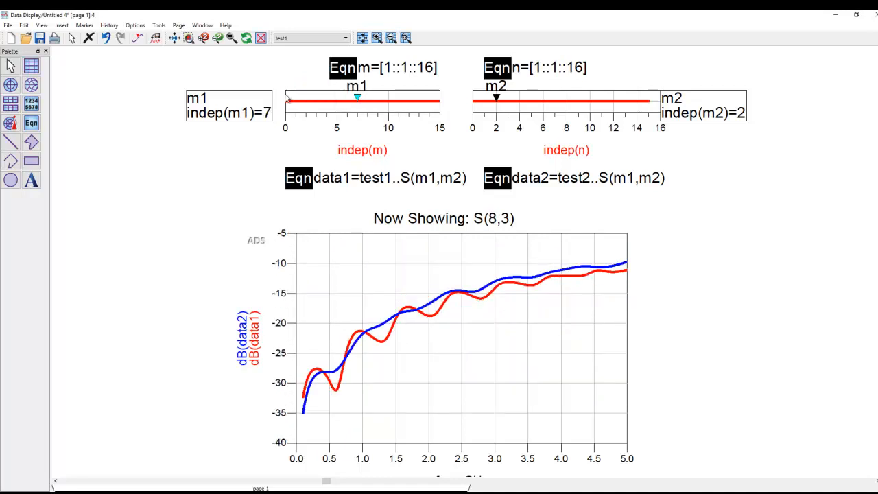
key("Left")
key("Left")
key("Left")
key("Left")
key("Left")
key("Left")
key("Left")
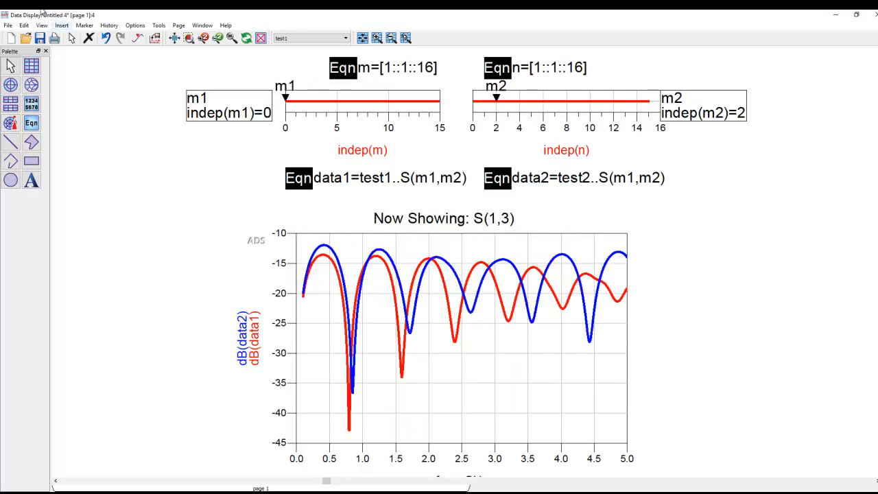
- Examine the dataset names test1 and test2 referenced in the data1 and data2 equations, leaving both equations as they are
left_click(9, 26)
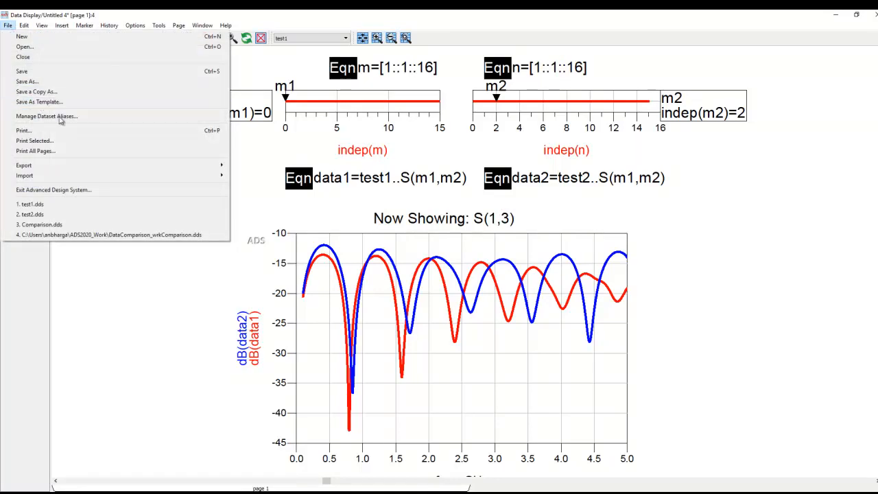
left_click(144, 287)
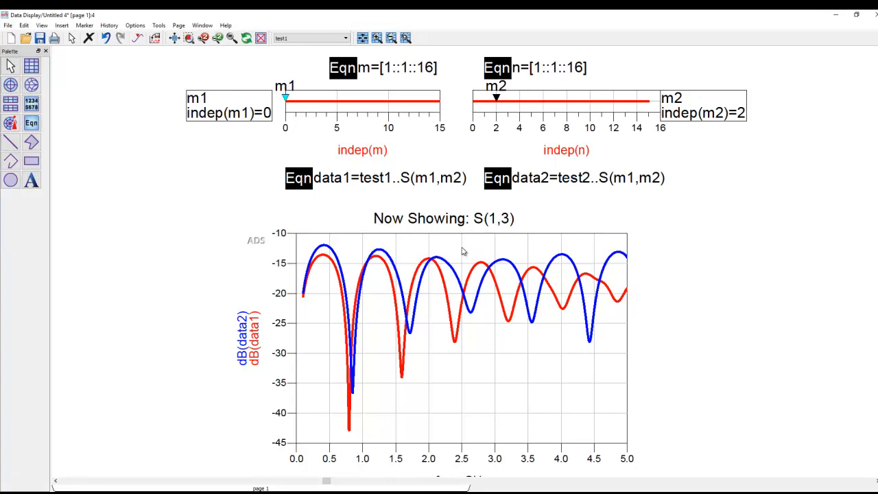
left_click(386, 179)
left_click(387, 179)
left_click_drag(391, 178, 358, 179)
left_click(589, 179)
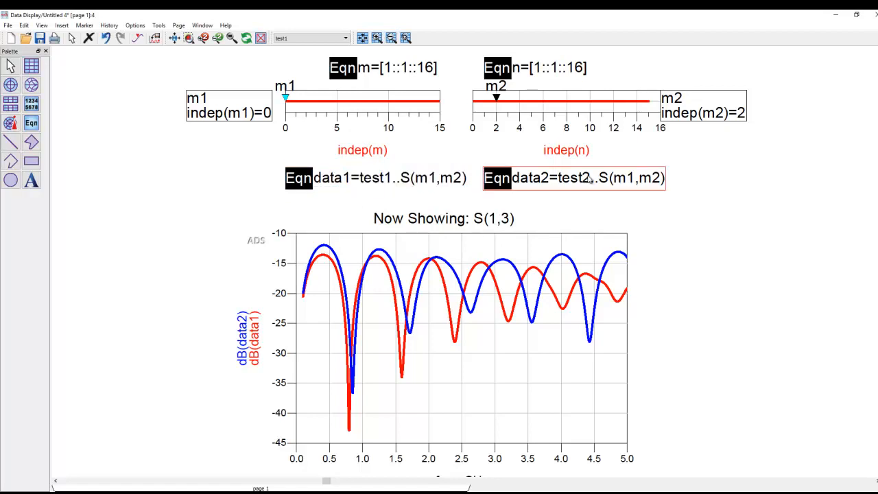
left_click(590, 179)
left_click_drag(587, 179, 557, 179)
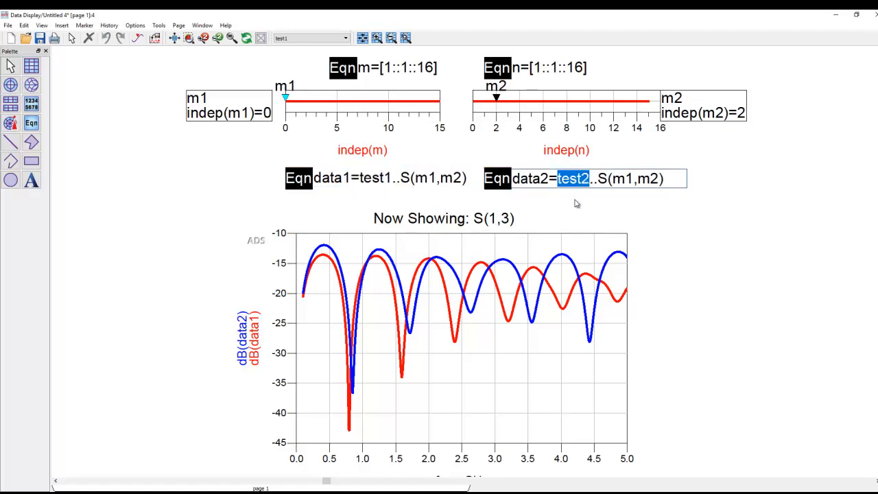
left_click(576, 203)
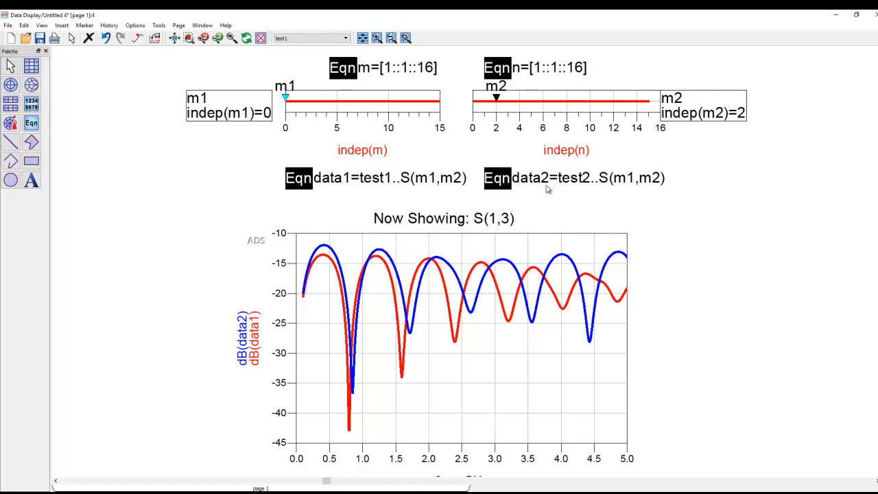
- Add the equation datasize=size(test1..S) in the empty area beside the data2 equation
scroll(547, 187, "down", 1)
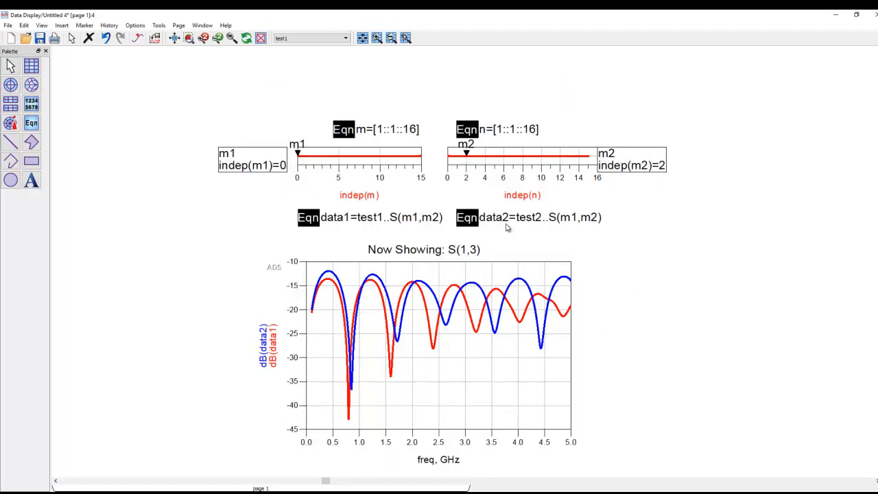
left_click(32, 125)
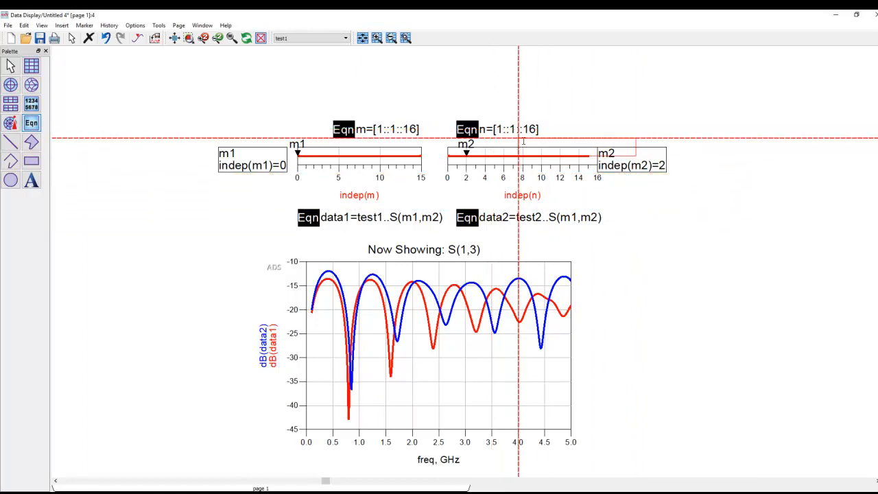
left_click(643, 201)
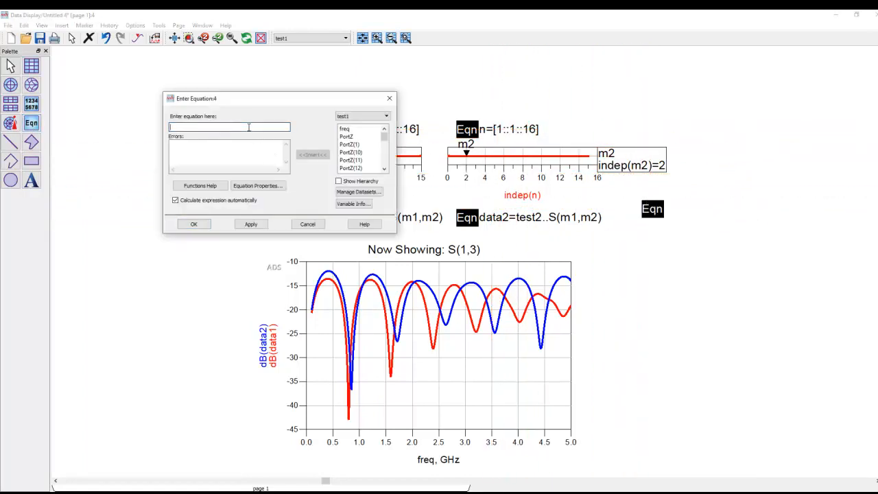
type("datasize=size(test1..S")
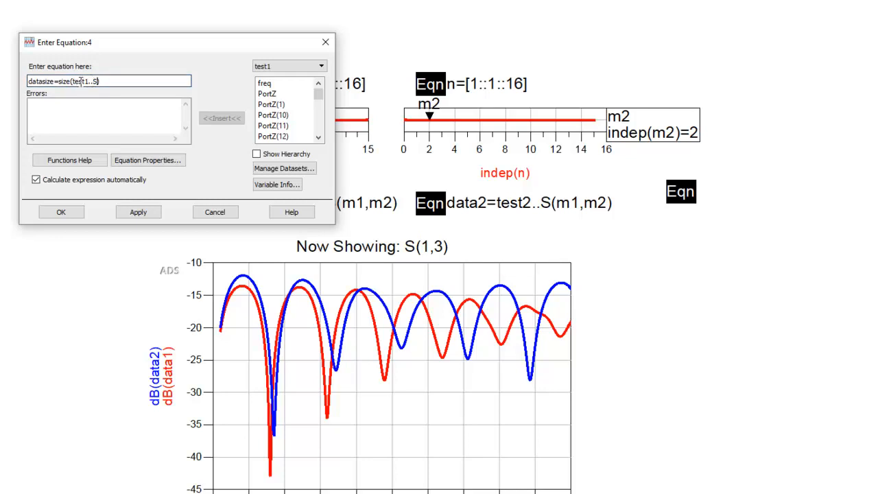
left_click(61, 214)
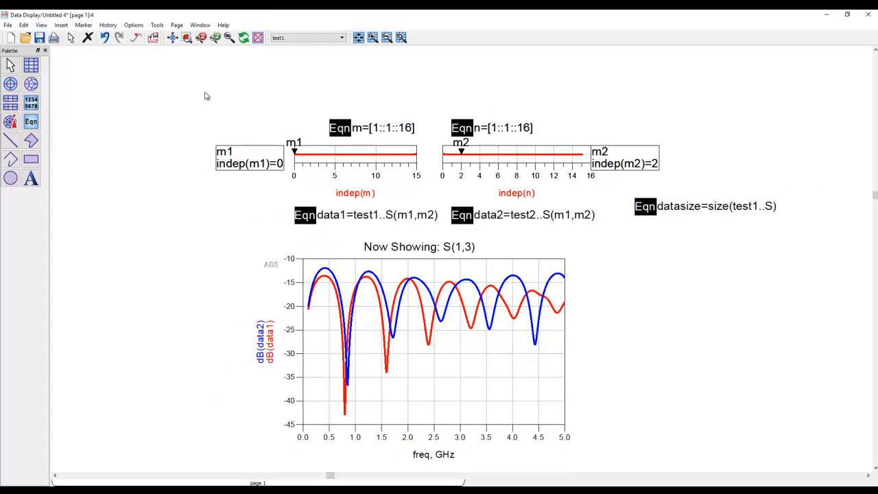
- Insert a list table beneath the datasize equation that displays the datasize values
left_click(39, 107)
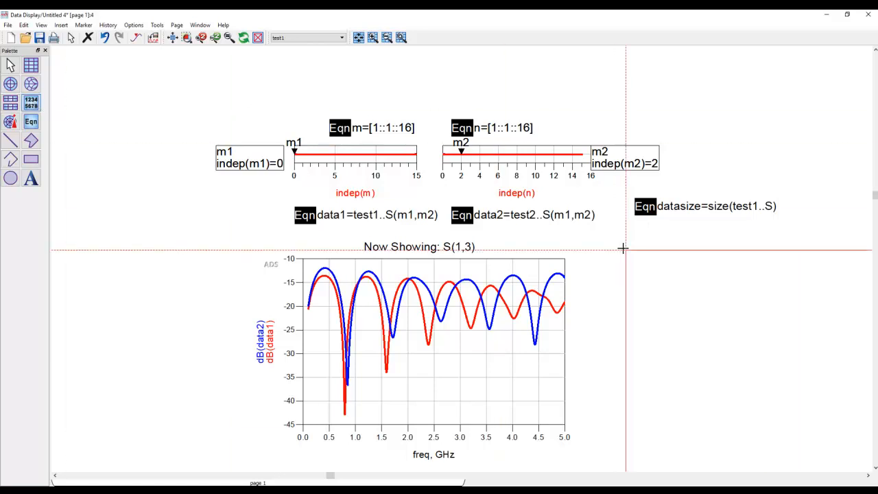
left_click_drag(625, 241, 838, 346)
left_click(372, 193)
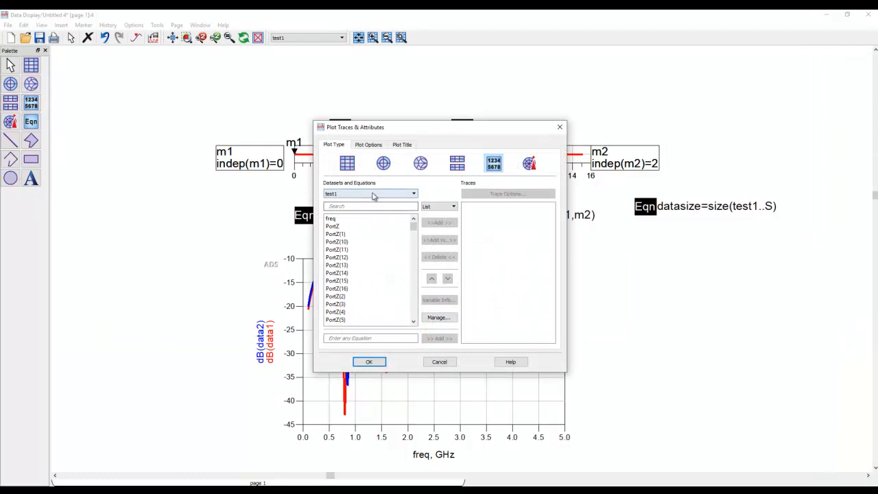
left_click(348, 202)
left_click(343, 235)
left_click(439, 222)
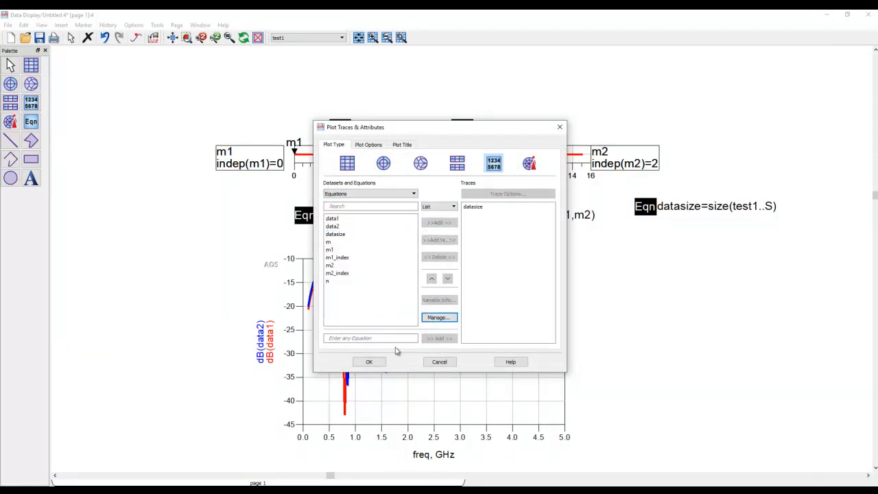
left_click(369, 362)
left_click_drag(731, 362, 668, 352)
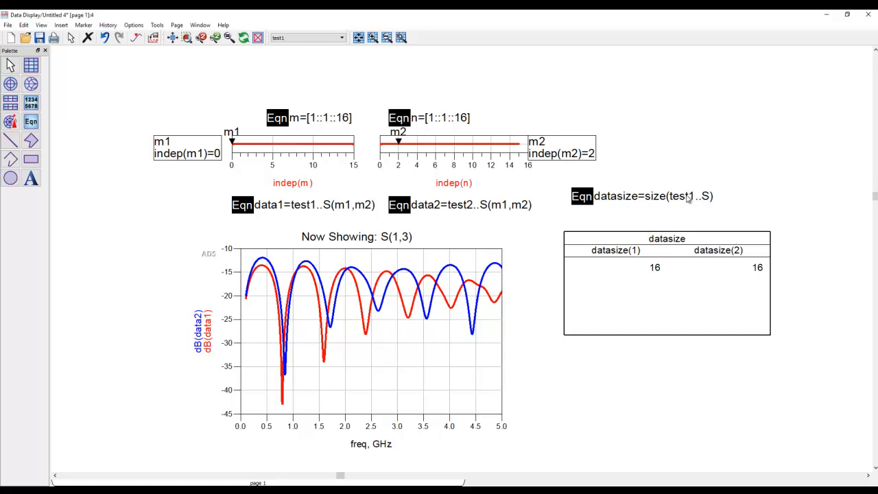
- Place a copy of the datasize equation directly below the original and change its expression to size(test2..S)
left_click(578, 200)
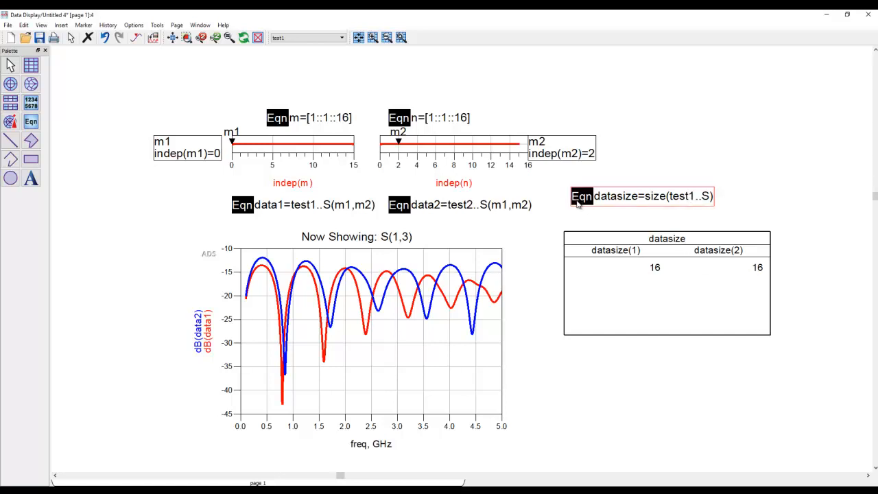
left_click_drag(577, 199, 576, 213)
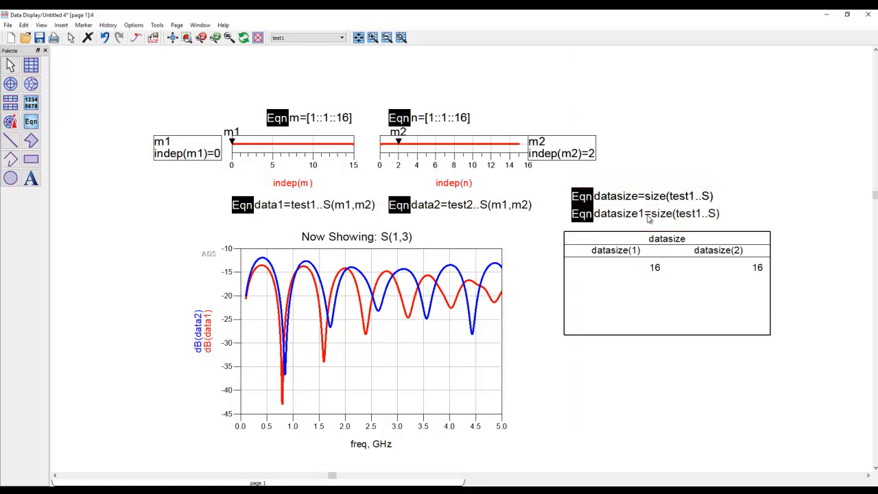
left_click(703, 219)
key("BackSpace")
type("2")
left_click(671, 374)
- Add the datasize1 equation to the list table, and make the table wider and shorter beneath the two size equations
double_click(674, 308)
left_click(413, 194)
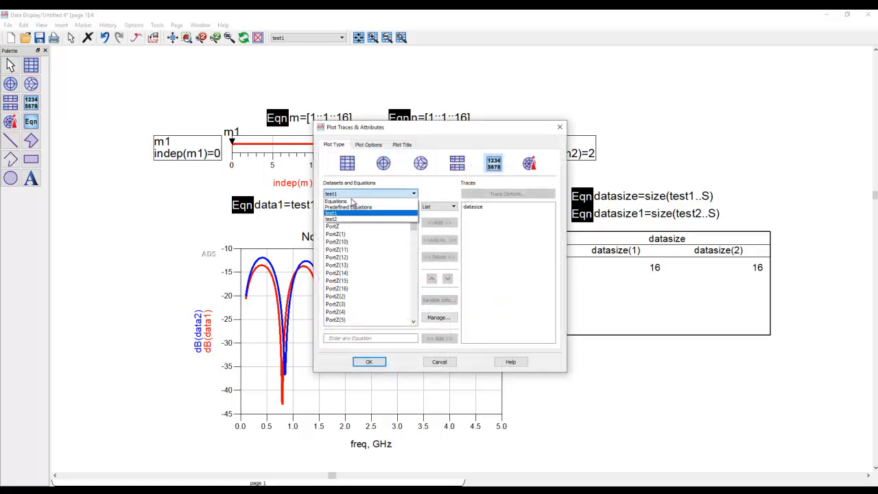
left_click(343, 216)
double_click(356, 242)
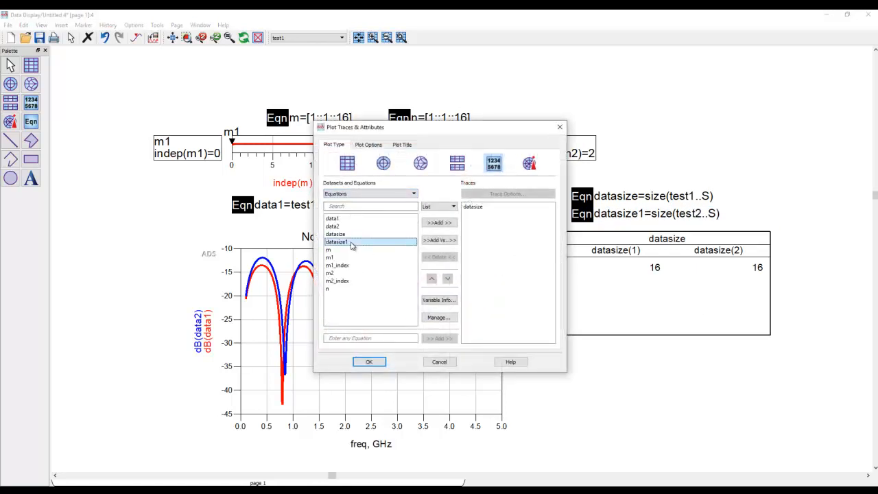
left_click(369, 361)
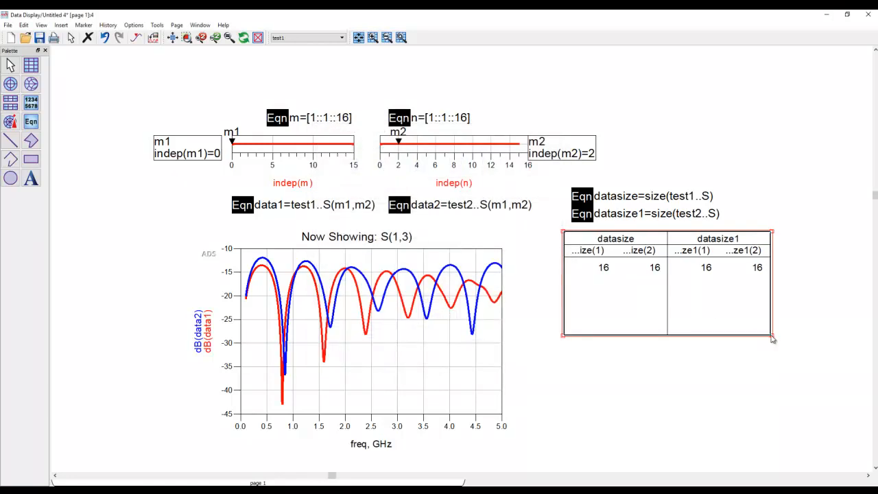
left_click_drag(773, 337, 833, 317)
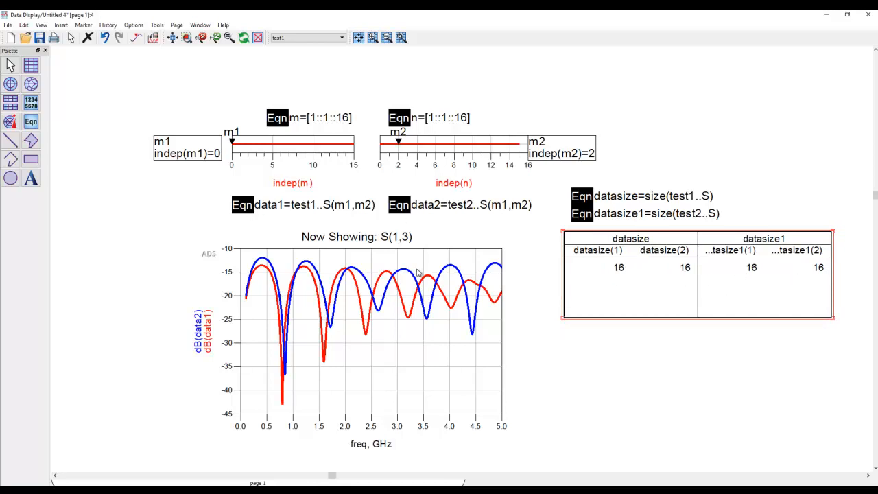
left_click_drag(596, 290, 576, 292)
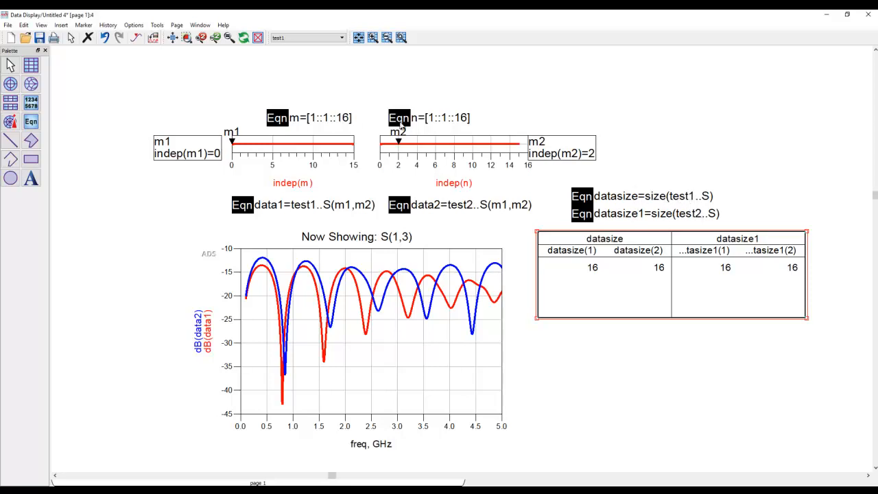
- Change the m equation to m=[1::1::datasize(1)], and space the m and n equations apart above their sliders
left_click(349, 121)
left_click(350, 121)
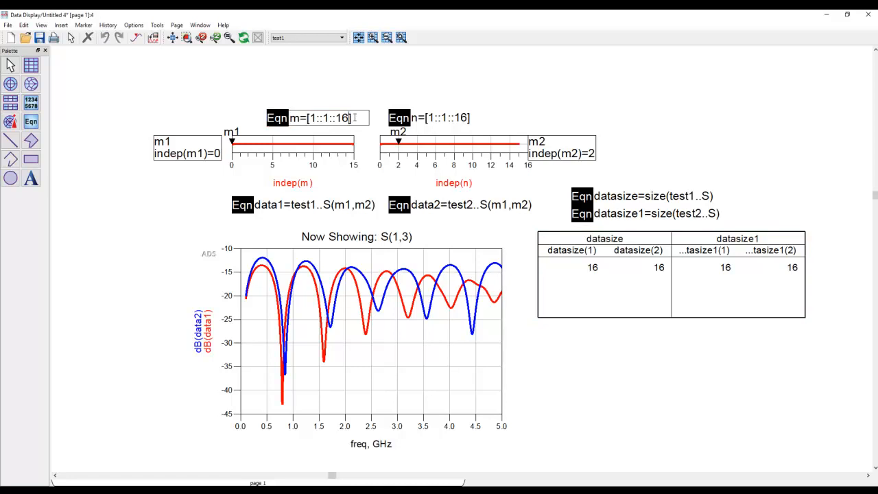
key("BackSpace")
key("BackSpace")
type("datasize")
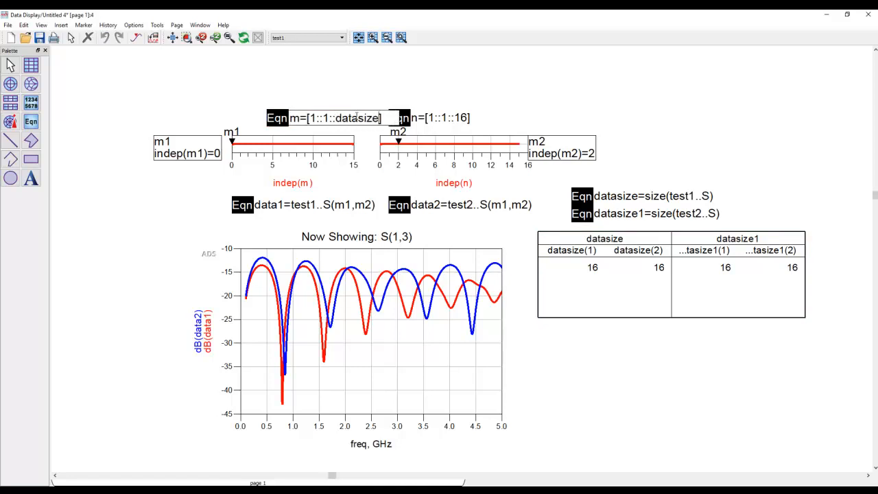
type("(1)")
left_click(323, 71)
left_click_drag(278, 119, 233, 110)
left_click_drag(400, 108, 401, 109)
- Change the n equation to n=[1::1::datasize(2)]
double_click(467, 111)
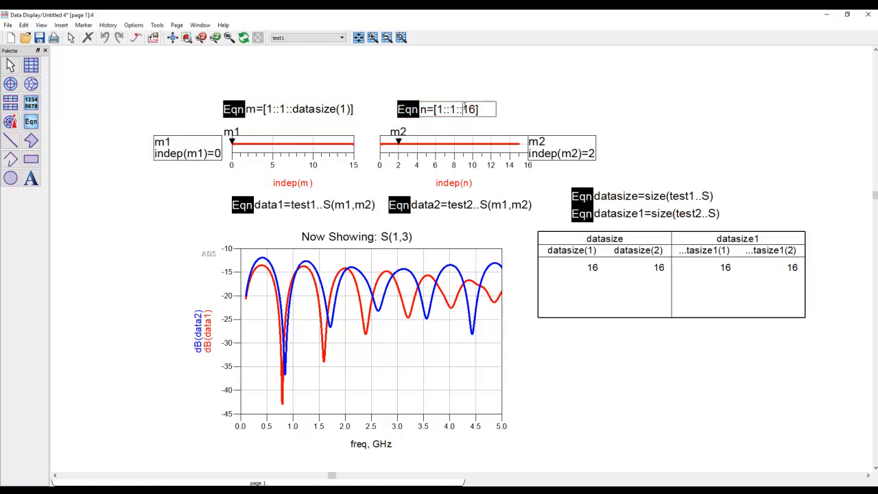
type("datasize")
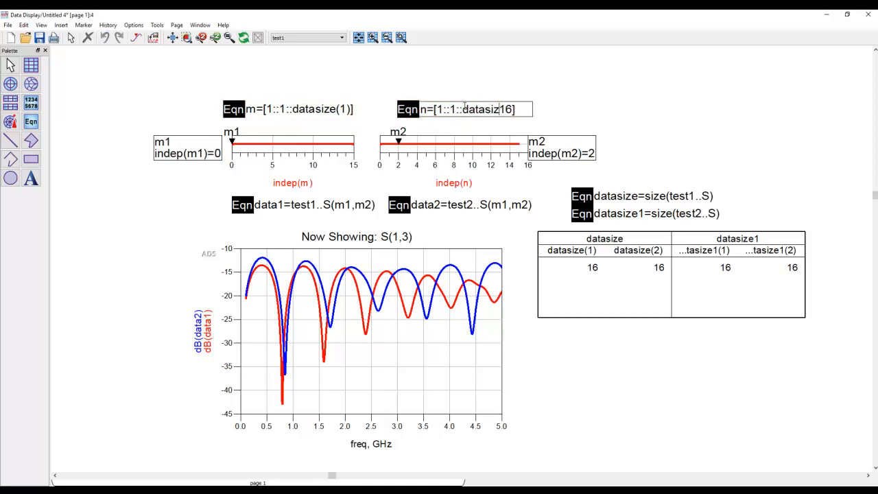
type("(2)")
key("Delete")
key("Delete")
left_click(642, 134)
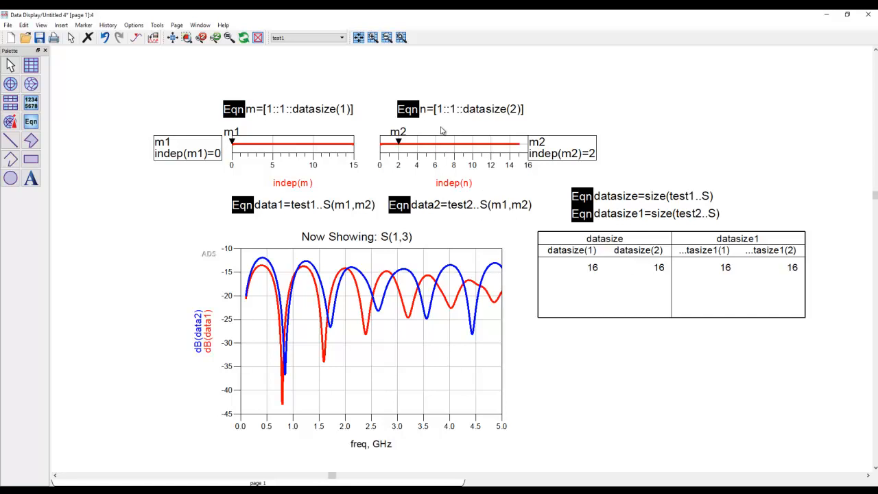
- Switch to the ADS main window and open the test1 cell's schematic in a maximized window
left_click(280, 490)
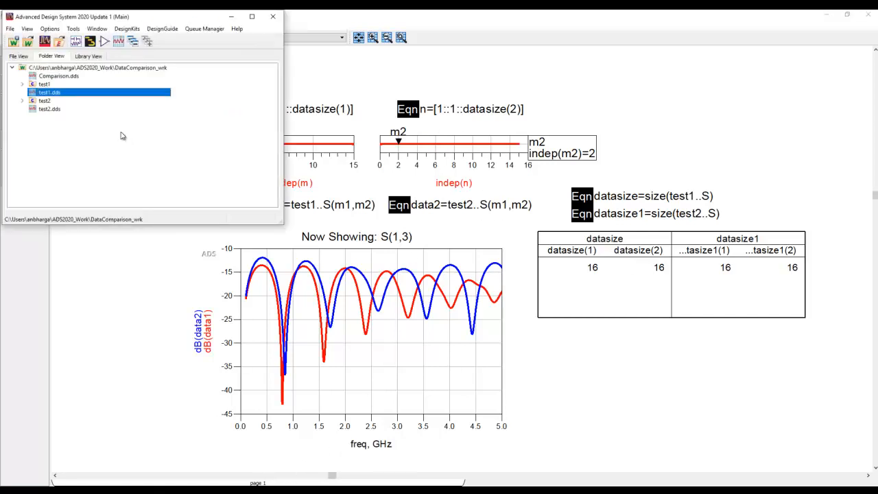
double_click(48, 85)
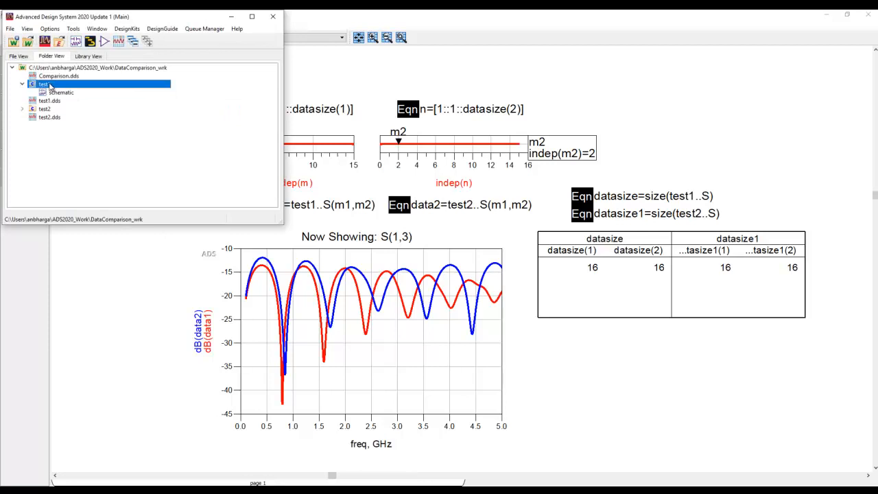
double_click(55, 93)
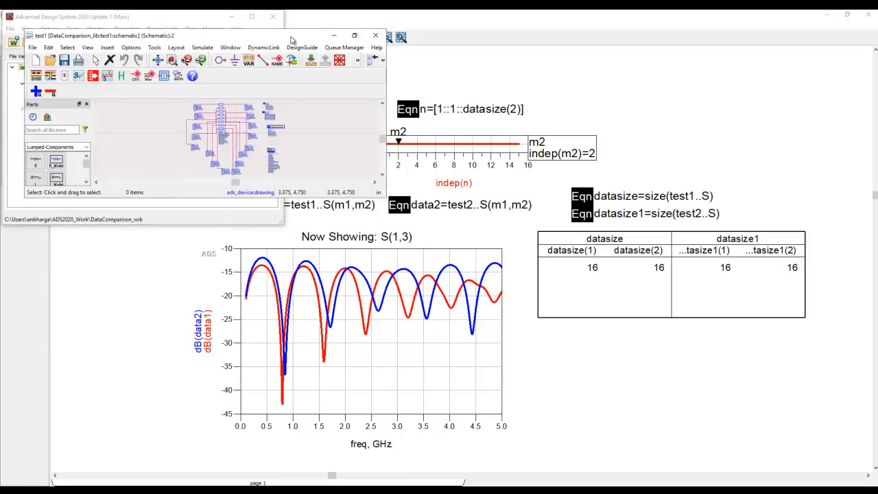
double_click(189, 36)
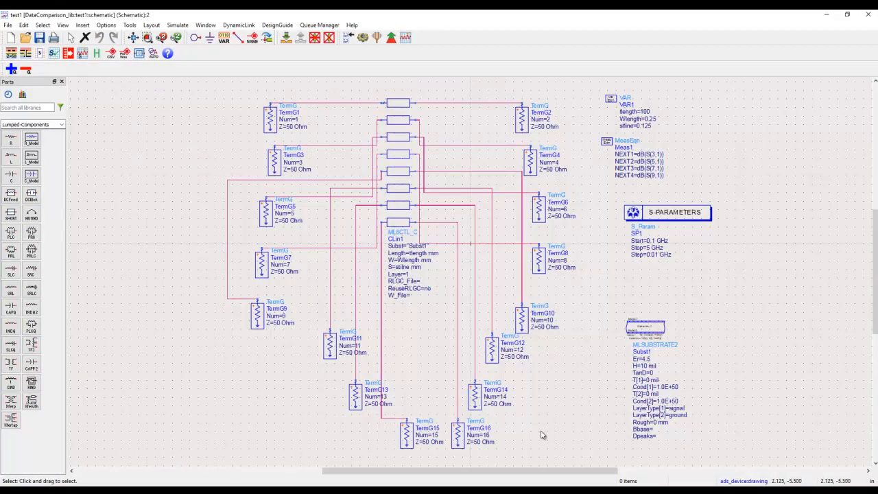
- Deactivate the TermG15 and TermG16 terminations in the test1 schematic, keeping TermG14 active
left_click_drag(507, 457, 441, 371)
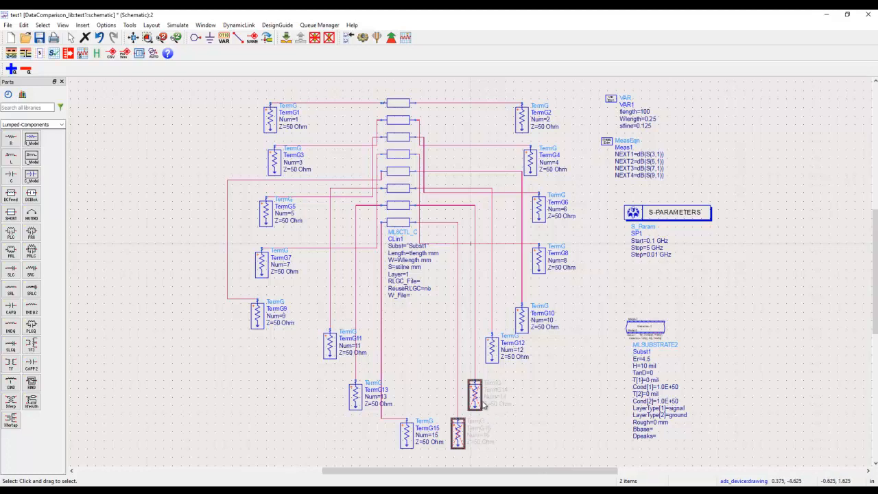
left_click(329, 38)
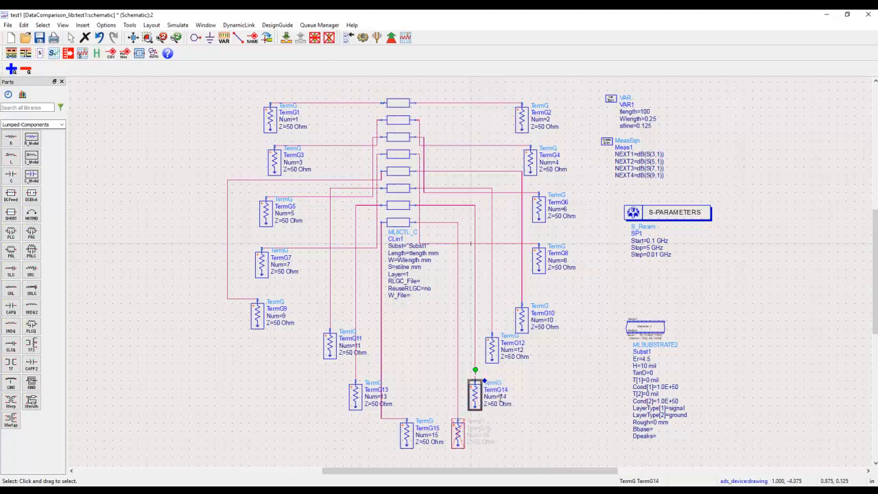
left_click(404, 443)
left_click(329, 39)
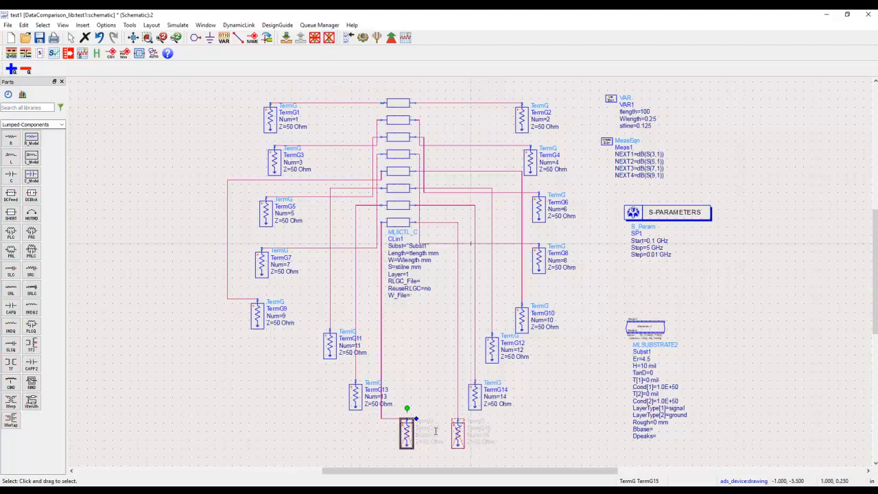
- Simulate the test1 schematic, and move marker m1 to index 13 on the m slider in the Untitled 4 data display
left_click(364, 37)
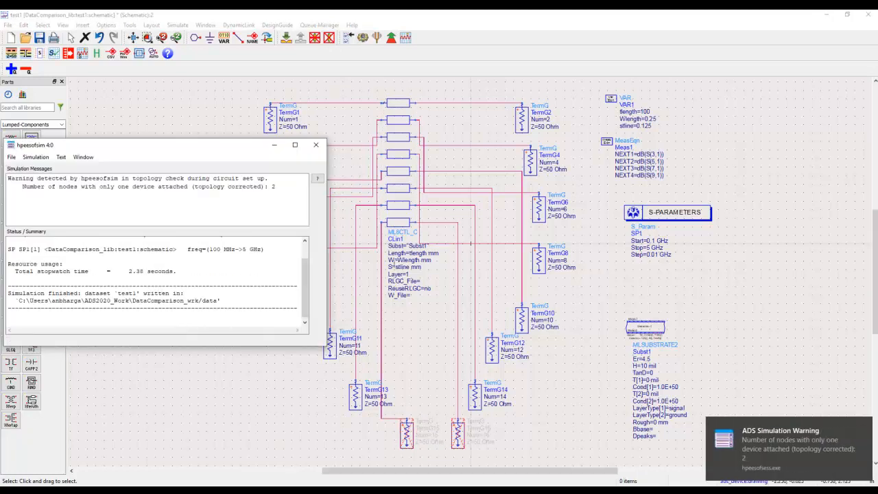
left_click(297, 483)
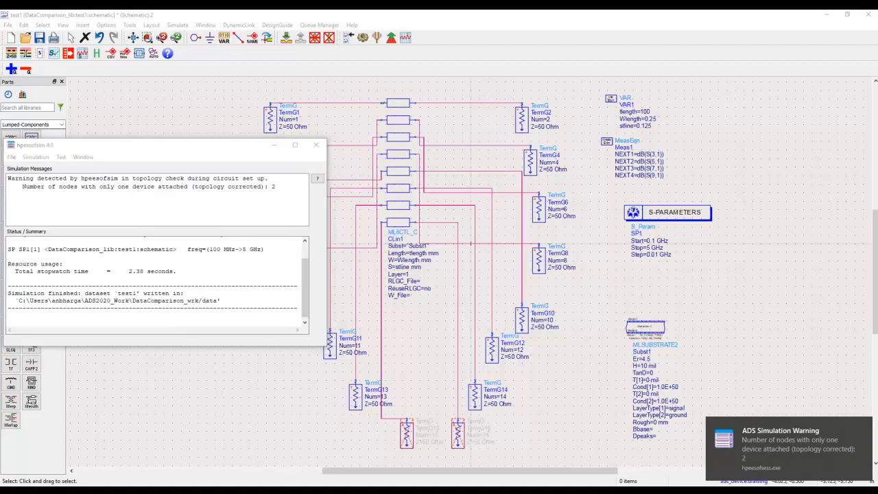
left_click(402, 453)
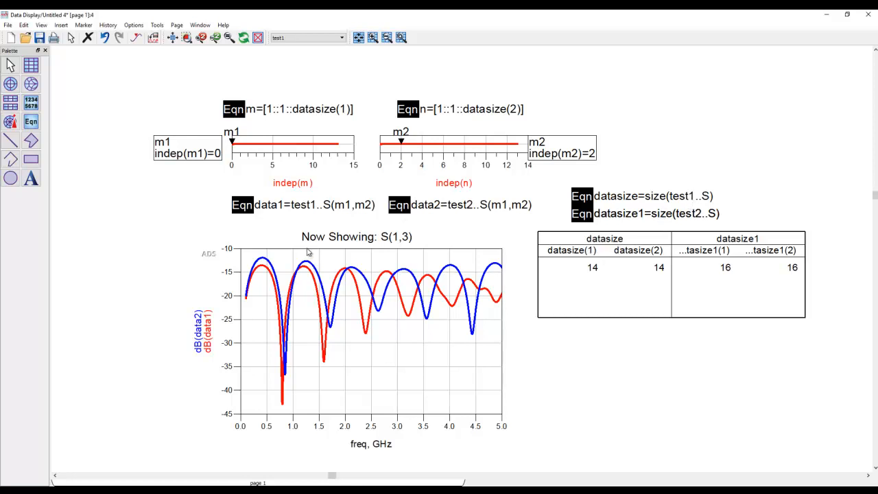
left_click_drag(232, 141, 336, 141)
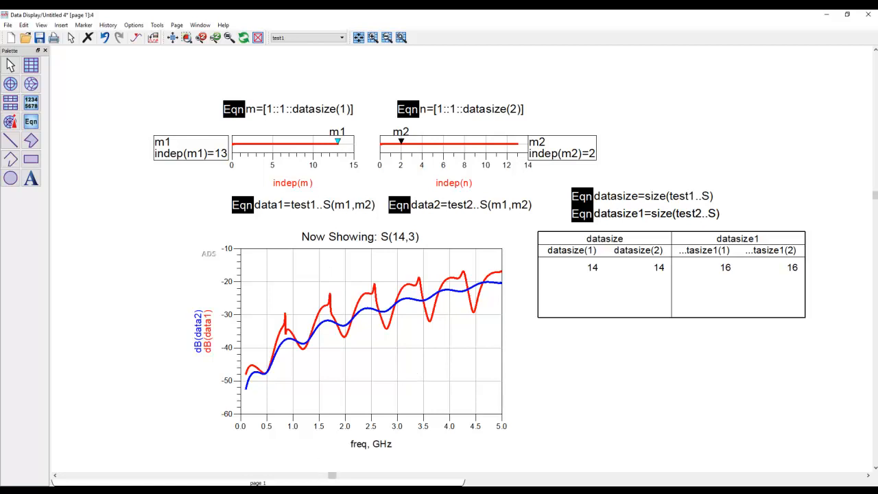
- Reactivate TermG15 and TermG16 in the test1 schematic and rerun its simulation to refresh the Untitled 4 data display
left_click(283, 491)
left_click(308, 476)
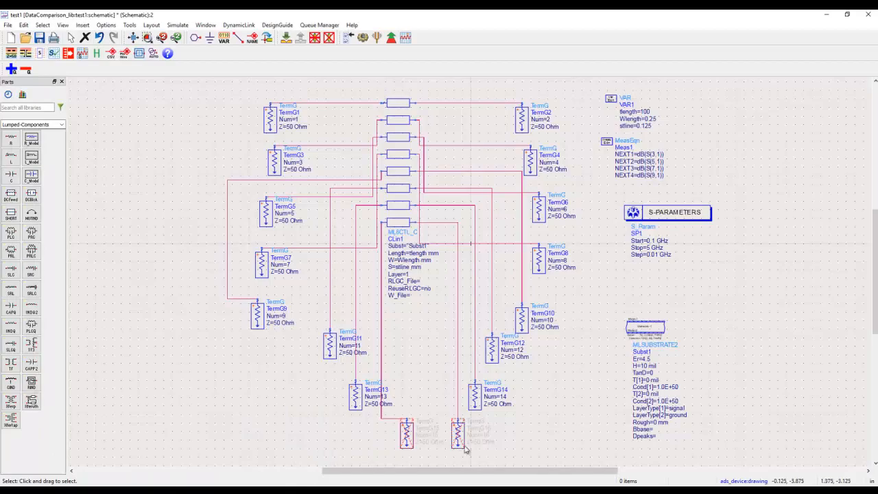
left_click(385, 407)
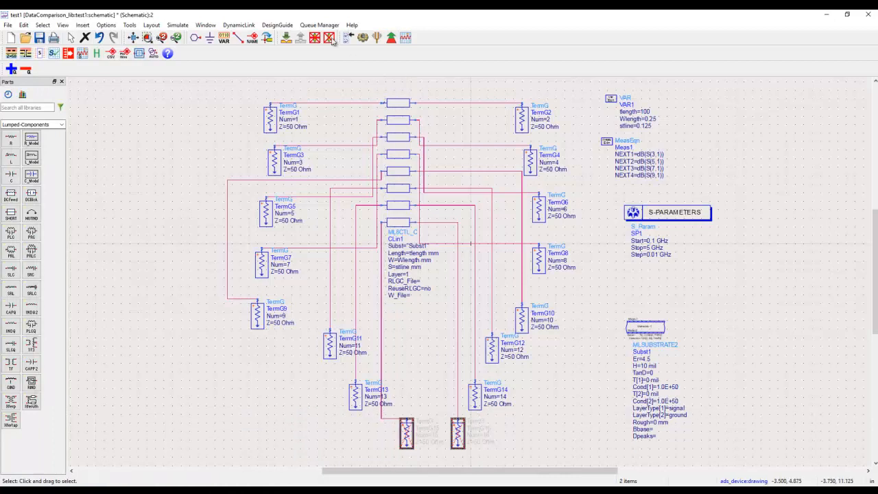
left_click(364, 39)
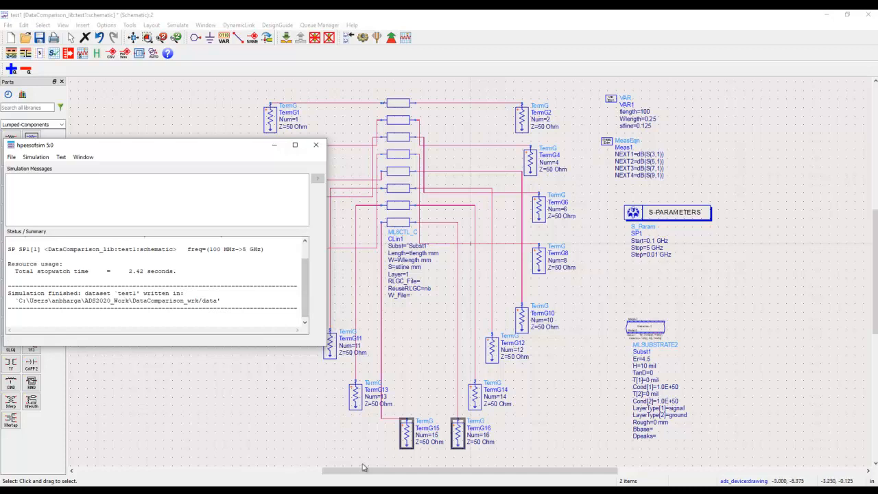
mouse_move(302, 489)
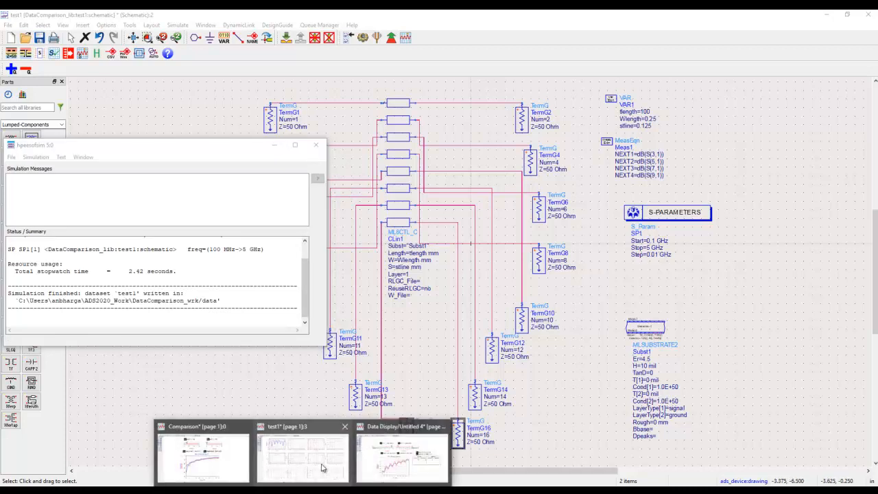
left_click(396, 462)
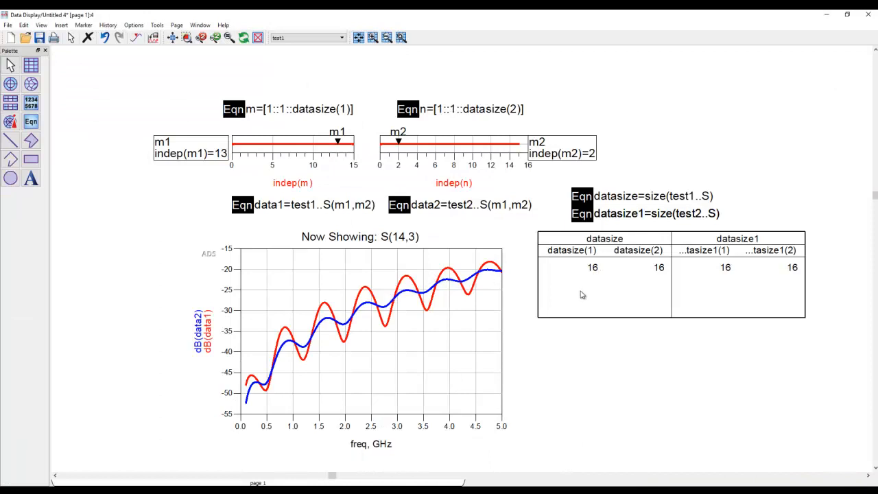